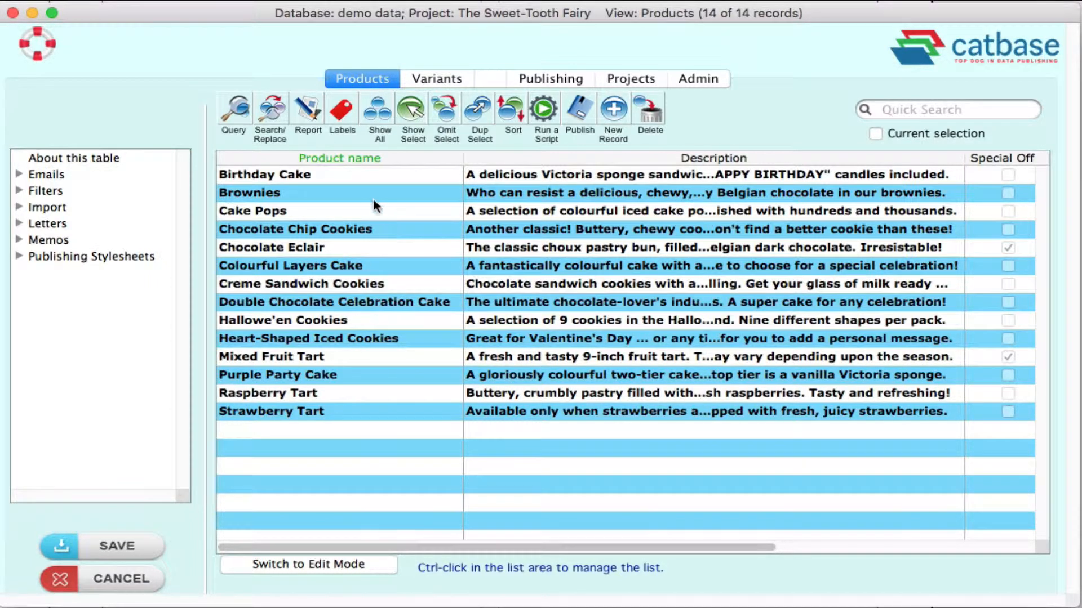
Open the Birthday Cake product record, review its variants, and return to the product list.
{"action": "left_click", "coordinate": [351, 174]}
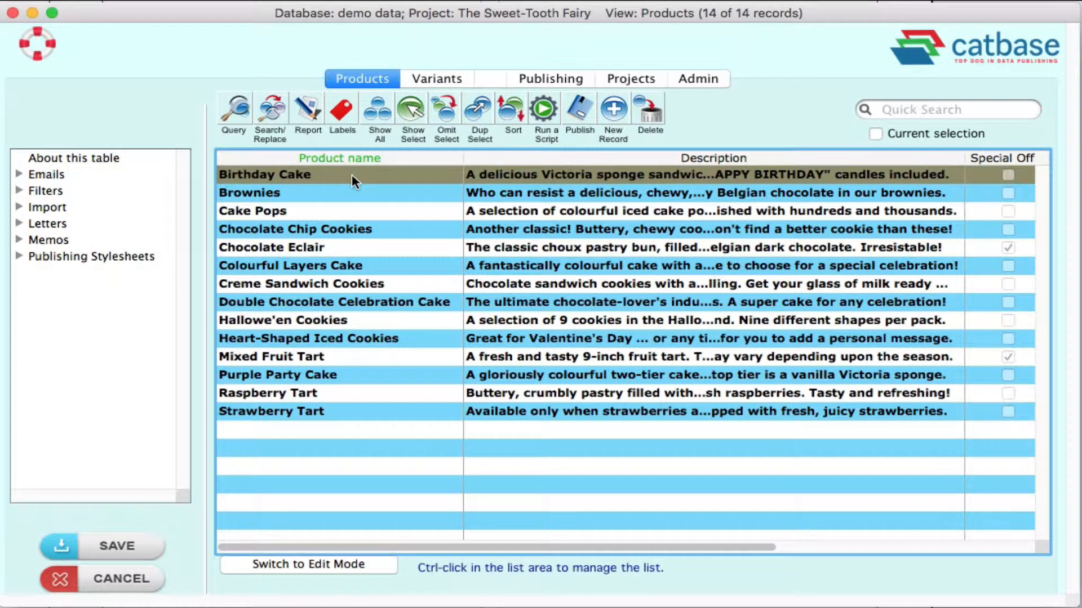
{"action": "double_click", "coordinate": [351, 174]}
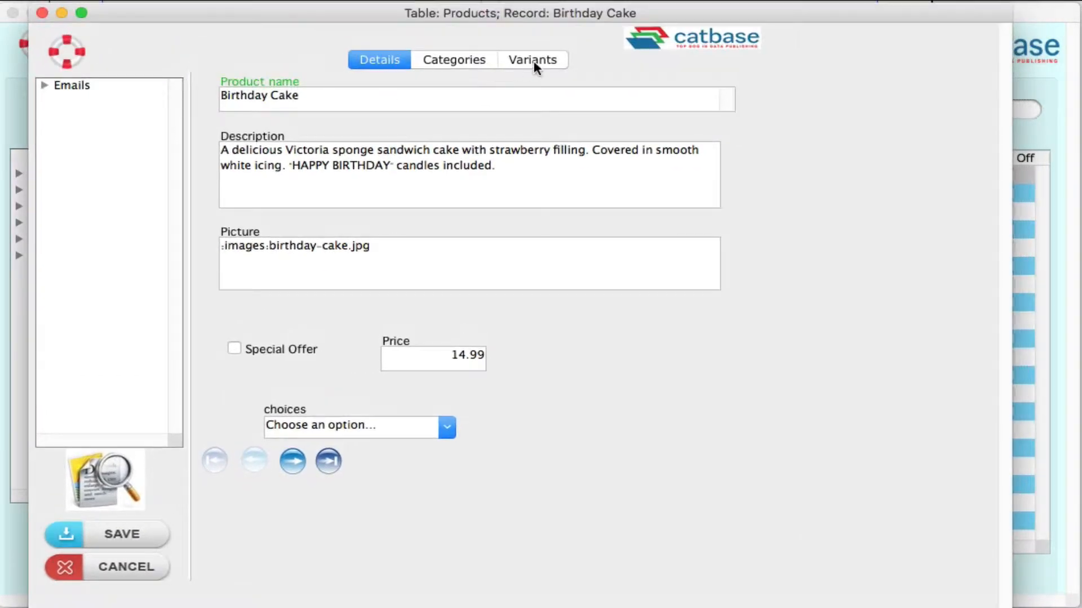
{"action": "left_click", "coordinate": [539, 64]}
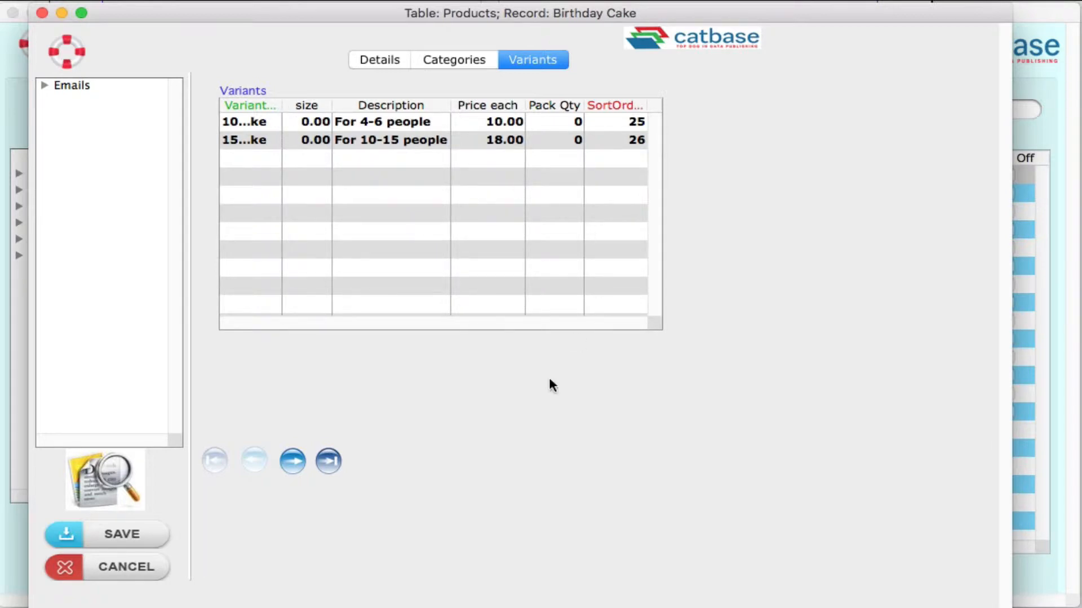
{"action": "left_click", "coordinate": [149, 559]}
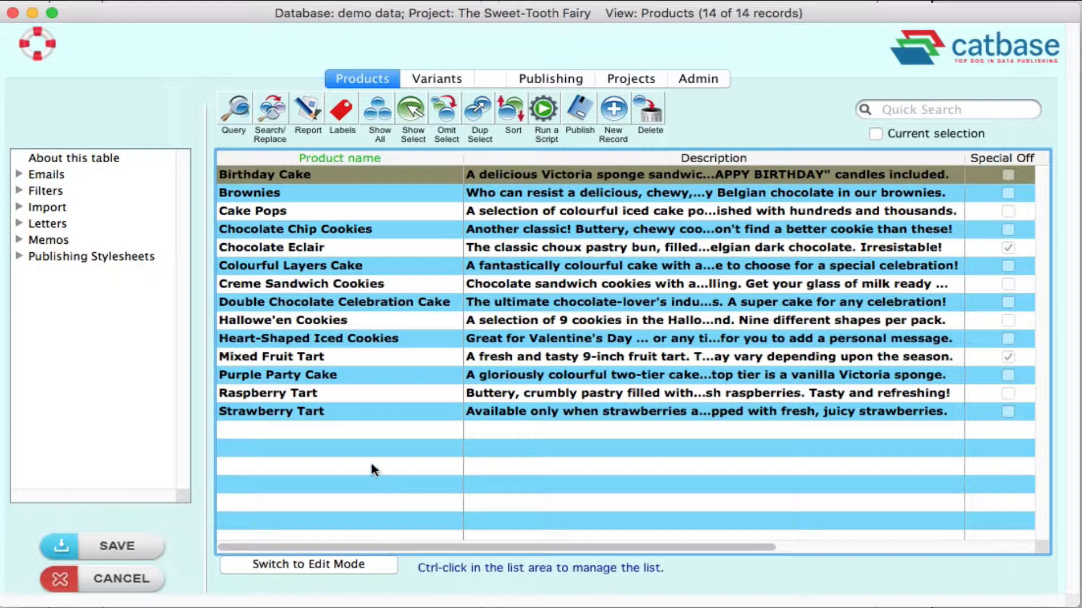
Open the "Catalog with Variants table" publishing stylesheet and add a new paragraph named "Variants".
{"action": "left_click", "coordinate": [21, 257]}
{"action": "left_click", "coordinate": [125, 288]}
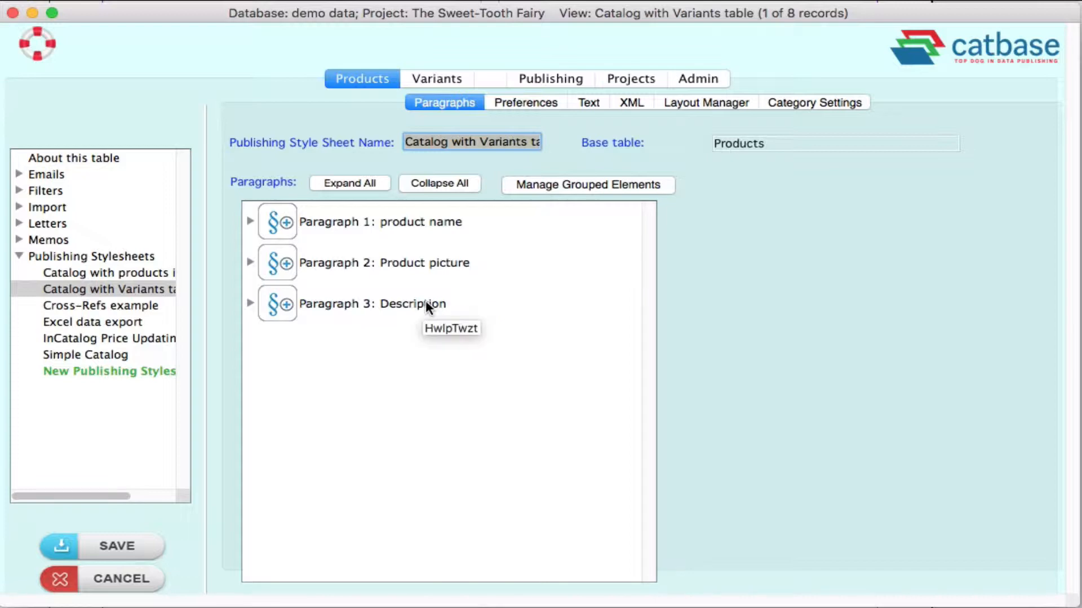
{"action": "right_click", "coordinate": [305, 350]}
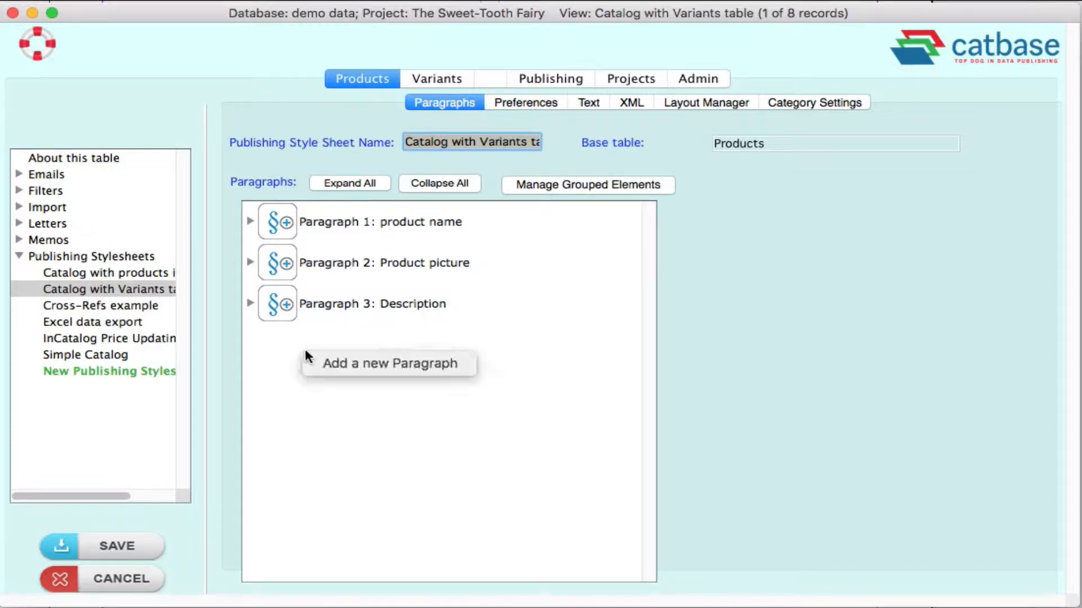
{"action": "left_click", "coordinate": [342, 364]}
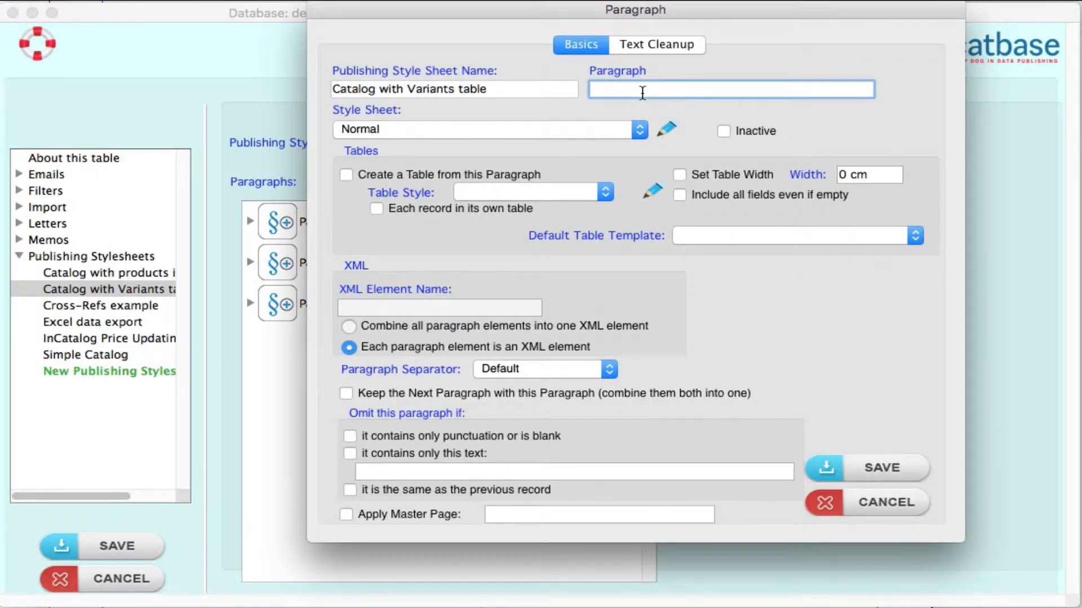
{"action": "type", "text": "Variants"}
{"action": "left_click", "coordinate": [880, 465]}
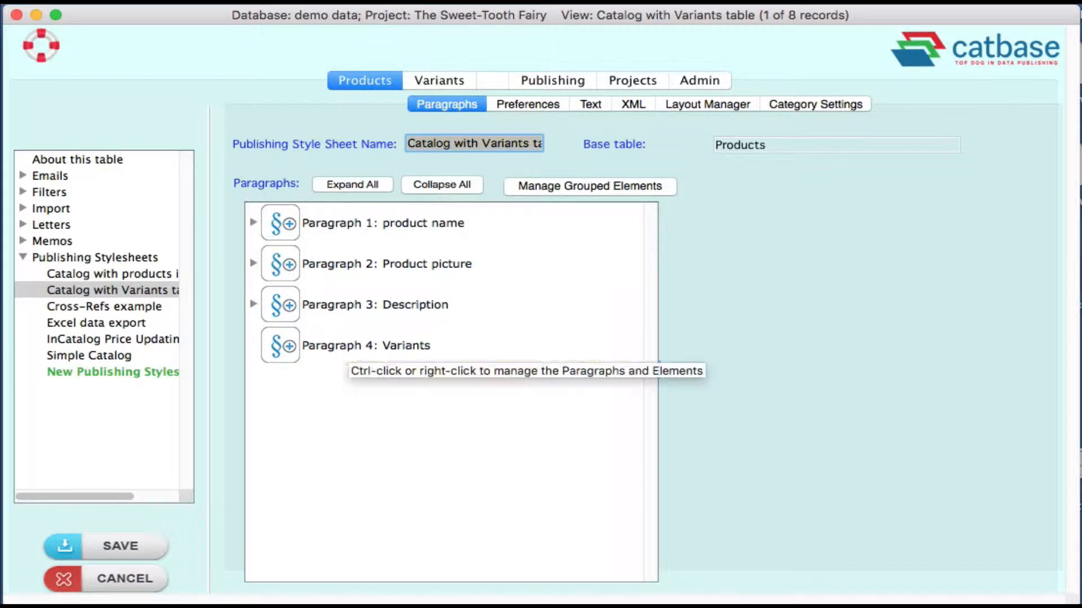
Add an element of type Relation to the Variants paragraph, using the Products -> Variants related table.
{"action": "right_click", "coordinate": [350, 346]}
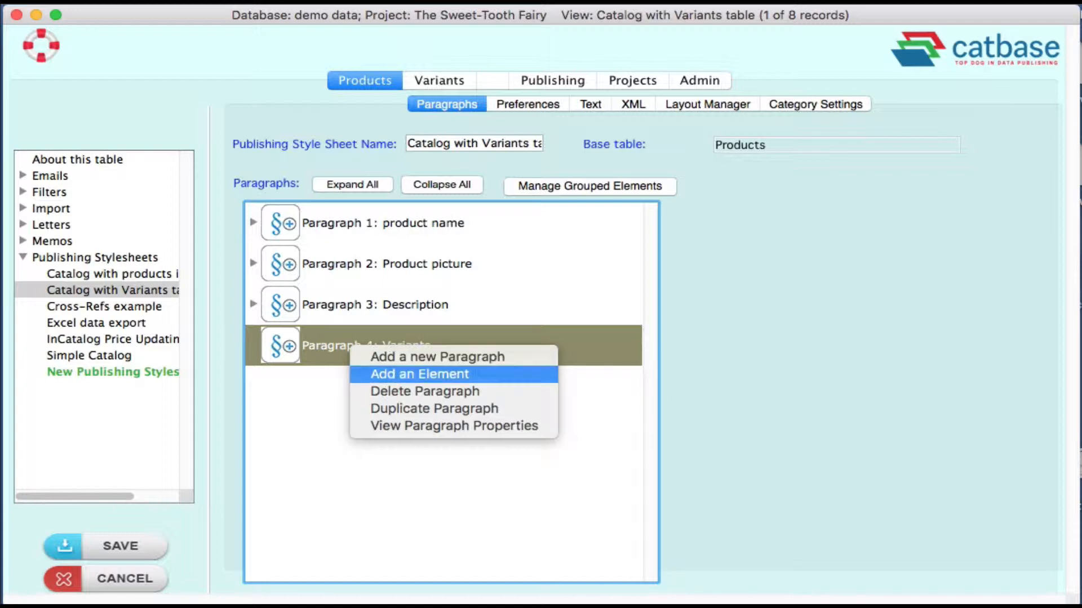
{"action": "left_click", "coordinate": [419, 374]}
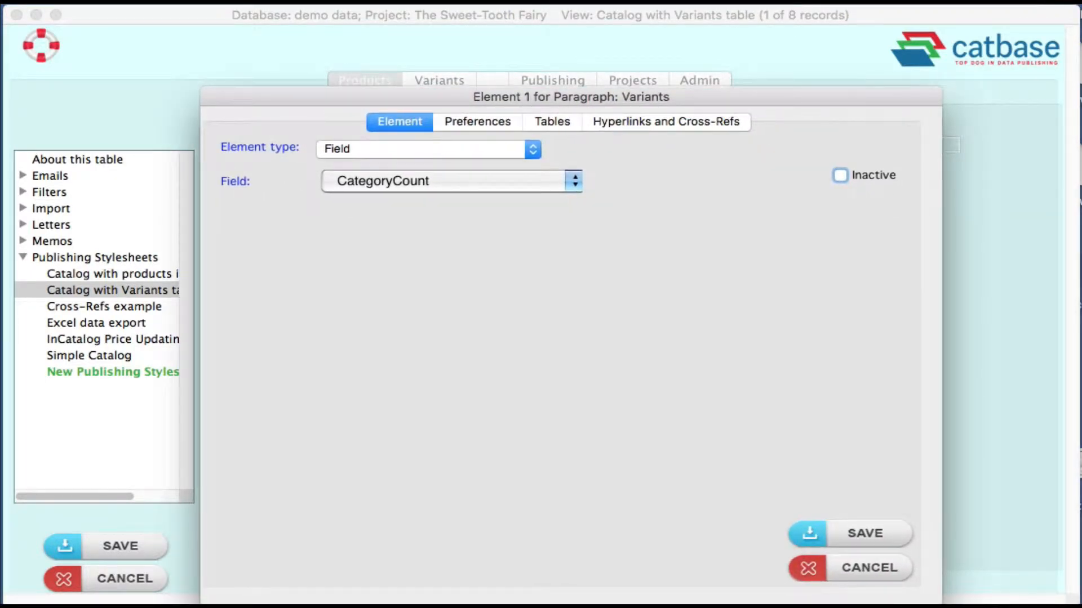
{"action": "left_click", "coordinate": [428, 149]}
{"action": "left_click", "coordinate": [428, 186]}
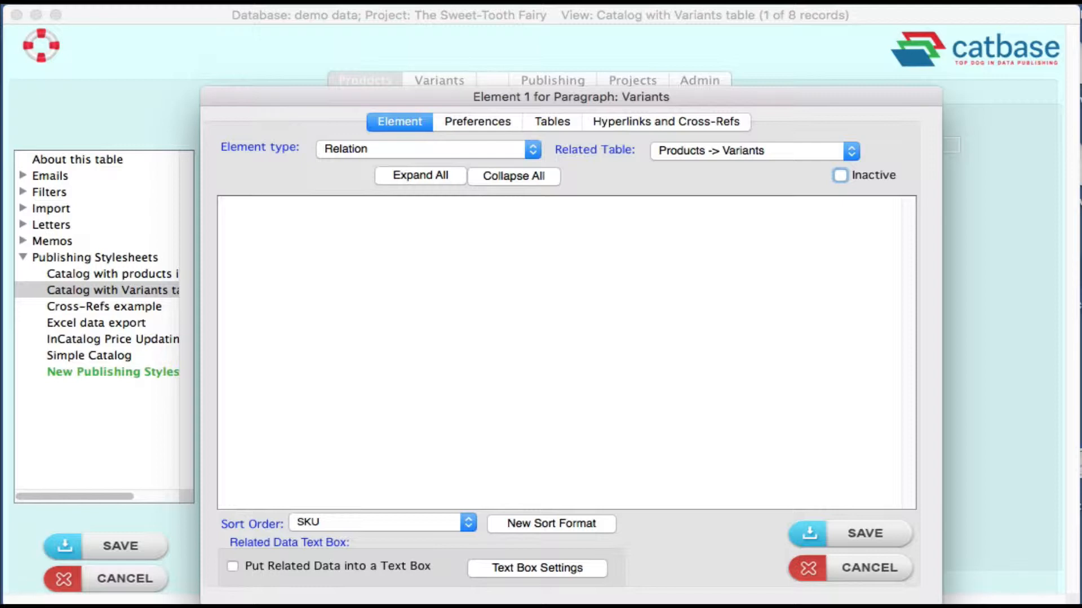
Add a new paragraph named "variants table" inside the relation element.
{"action": "right_click", "coordinate": [307, 275]}
{"action": "left_click", "coordinate": [394, 287]}
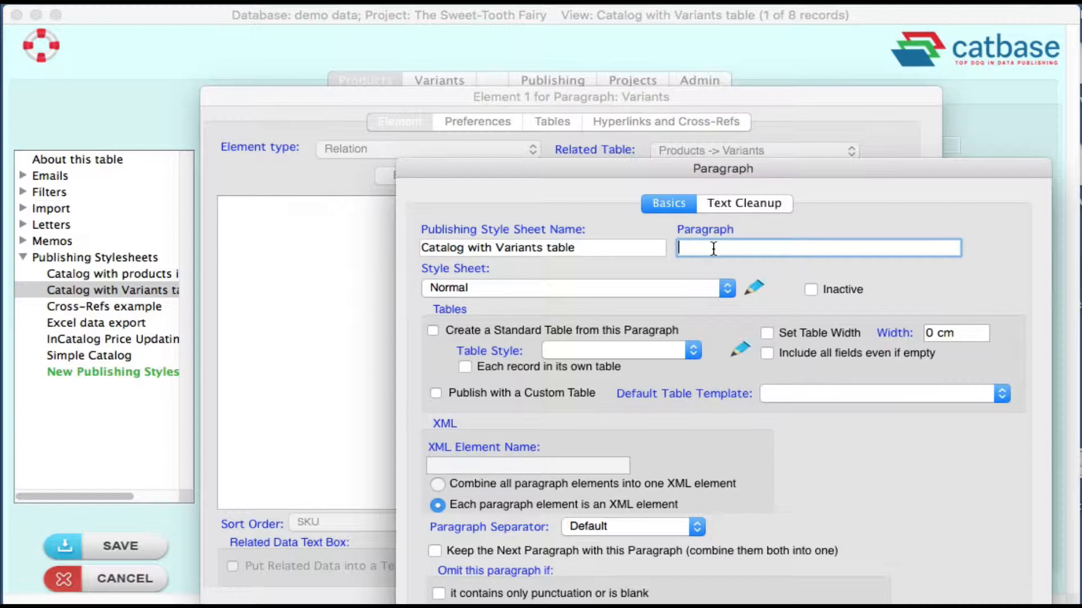
{"action": "type", "text": "variants table"}
{"action": "left_click_drag", "start_coordinate": [626, 167], "coordinate": [428, 64]}
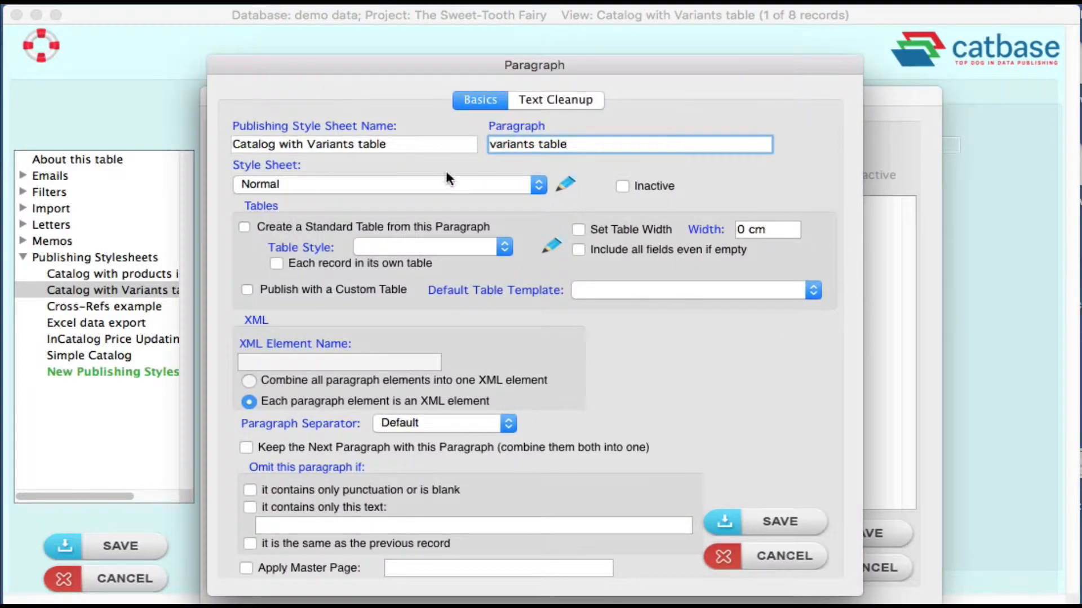
Create a standard table from the paragraph with the "variants" table style, set the table width to 9 cm, and save.
{"action": "left_click", "coordinate": [247, 224]}
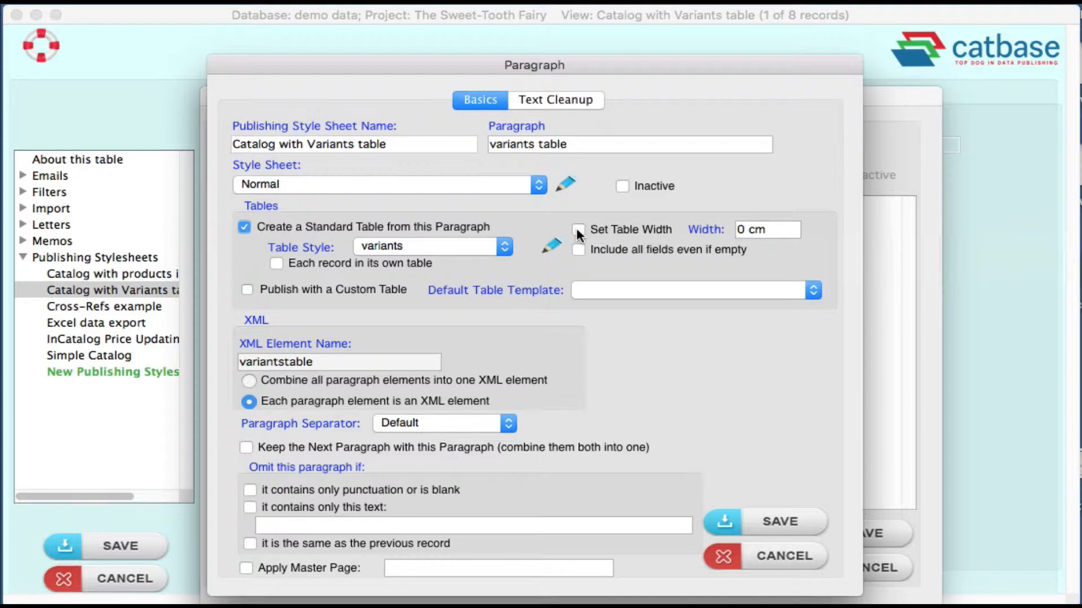
{"action": "left_click", "coordinate": [577, 230]}
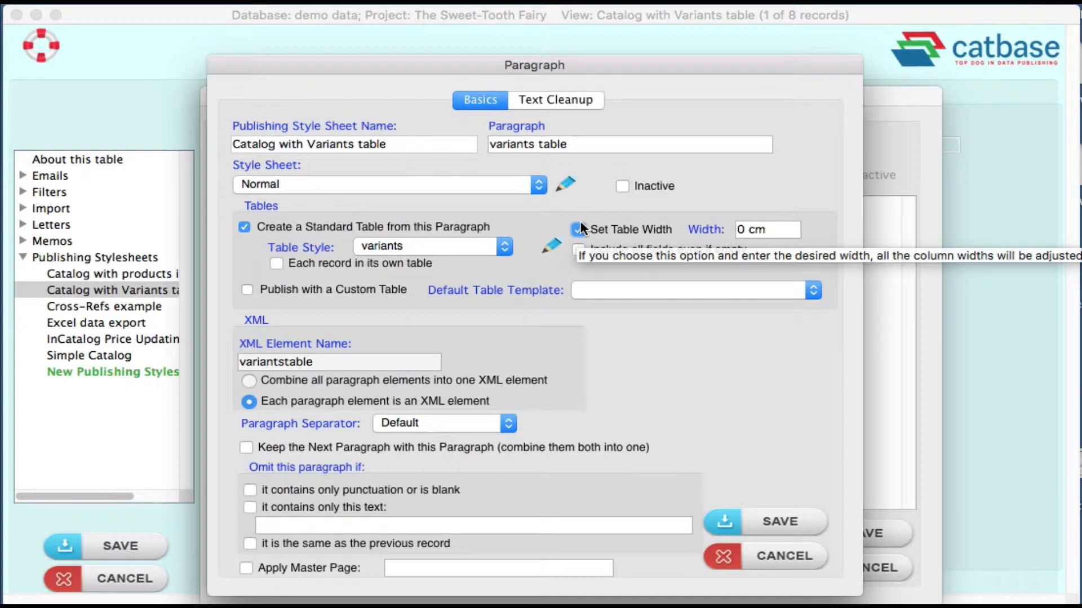
{"action": "left_click_drag", "start_coordinate": [745, 229], "coordinate": [729, 229]}
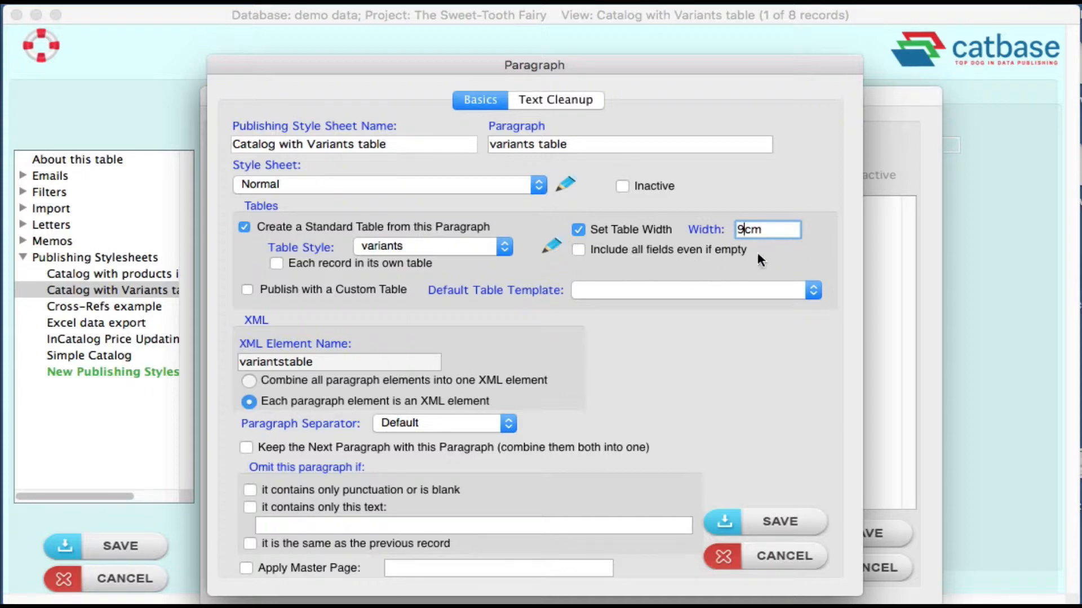
{"action": "left_click", "coordinate": [766, 514]}
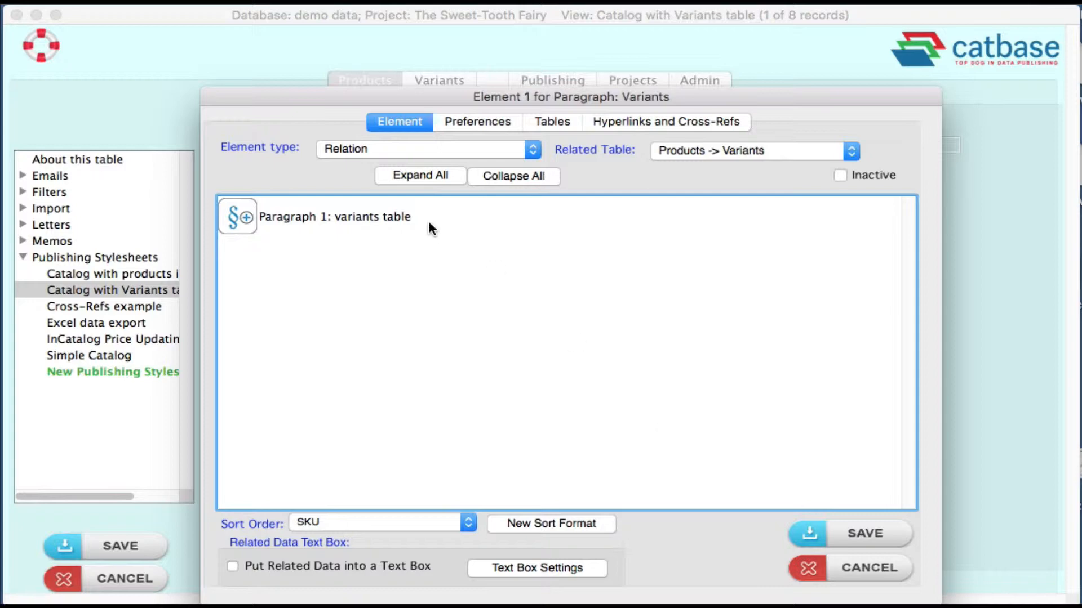
Add a Variant name field element to the variants table paragraph and save it with its column set to automatic width.
{"action": "left_click", "coordinate": [239, 216]}
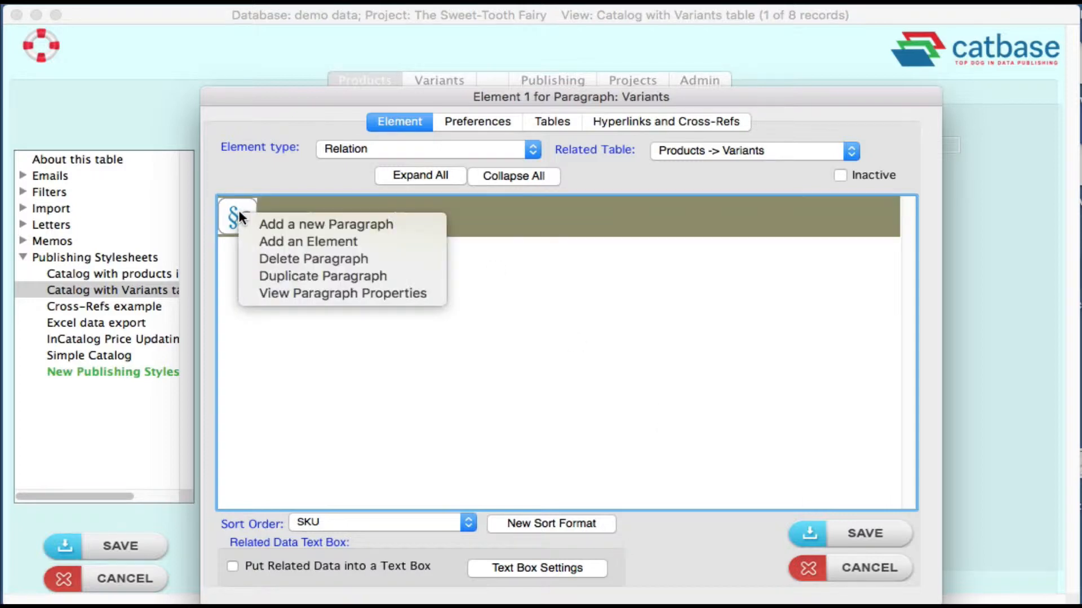
{"action": "left_click", "coordinate": [298, 239]}
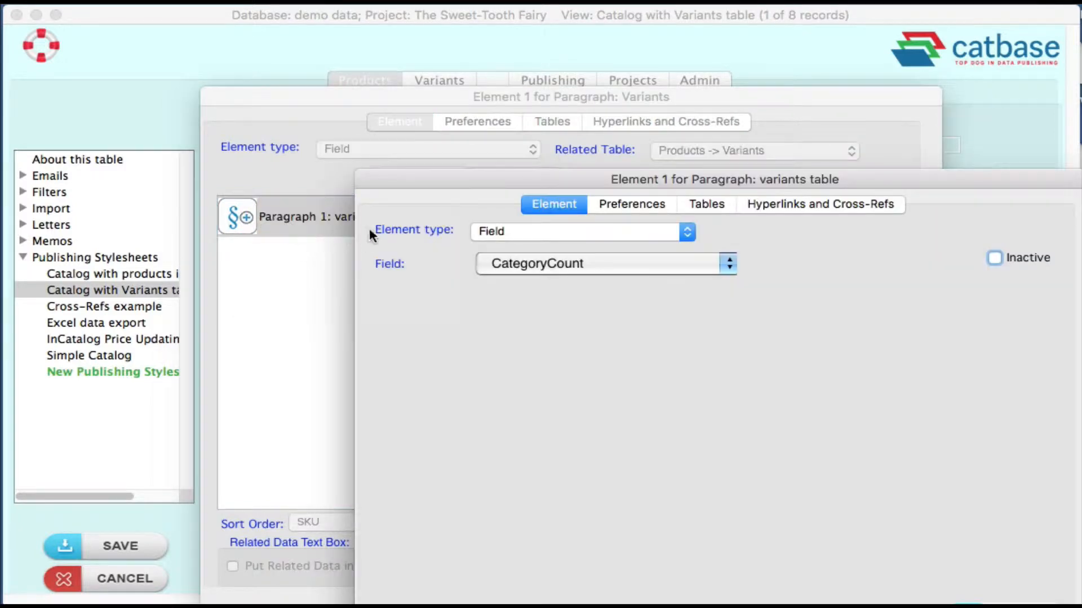
{"action": "double_click", "coordinate": [501, 174]}
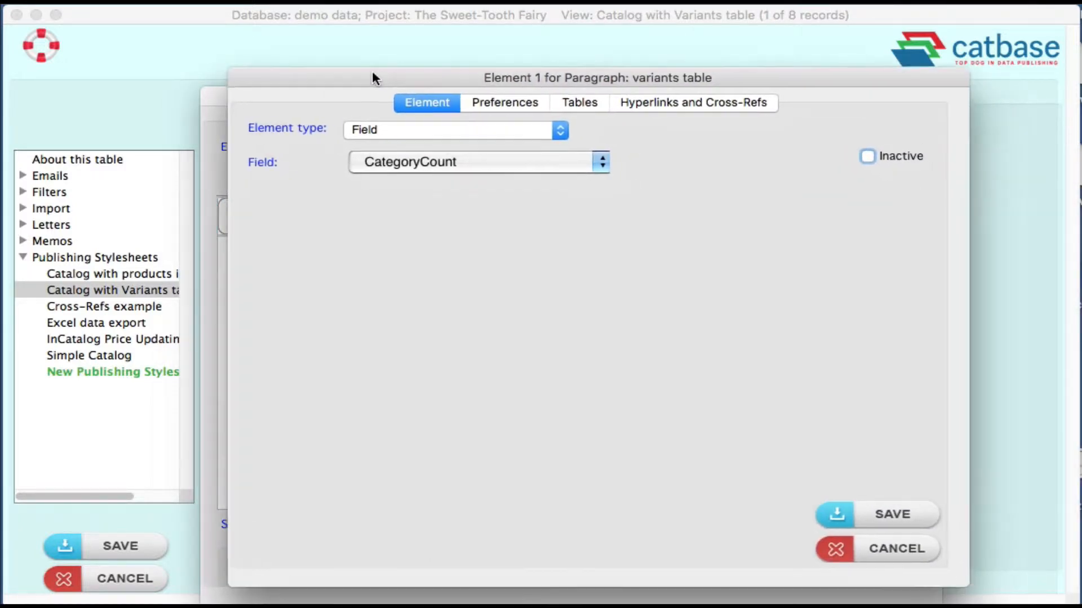
{"action": "left_click", "coordinate": [455, 164]}
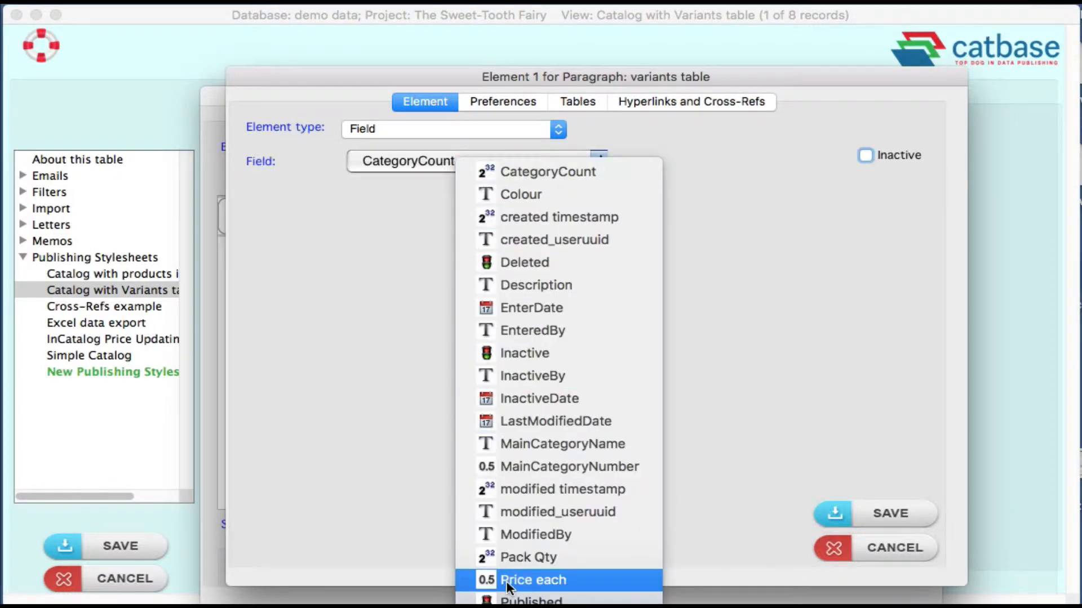
{"action": "left_click", "coordinate": [535, 605]}
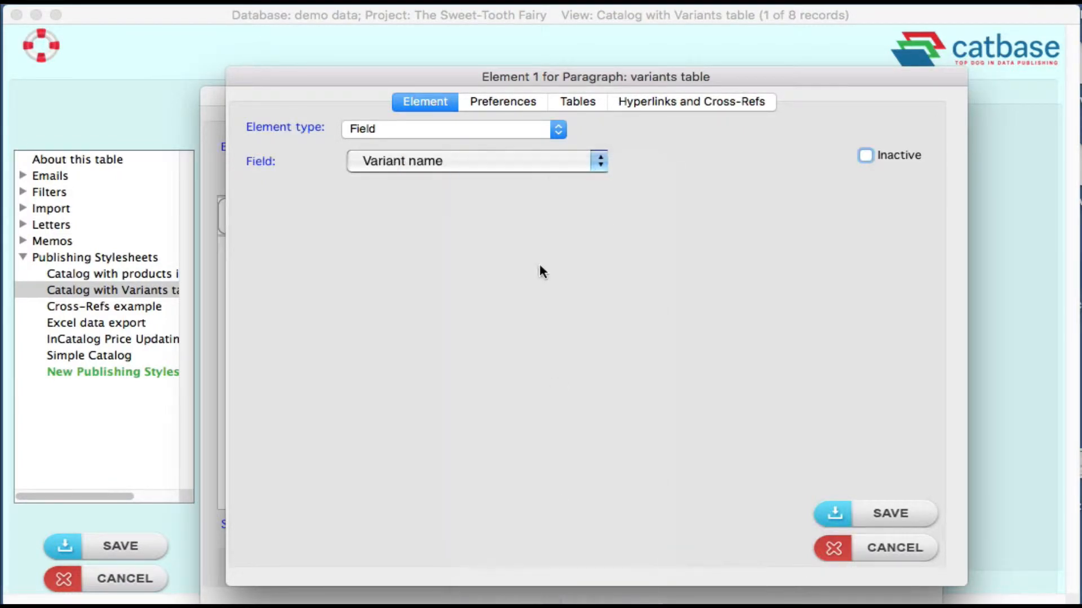
{"action": "left_click", "coordinate": [576, 102]}
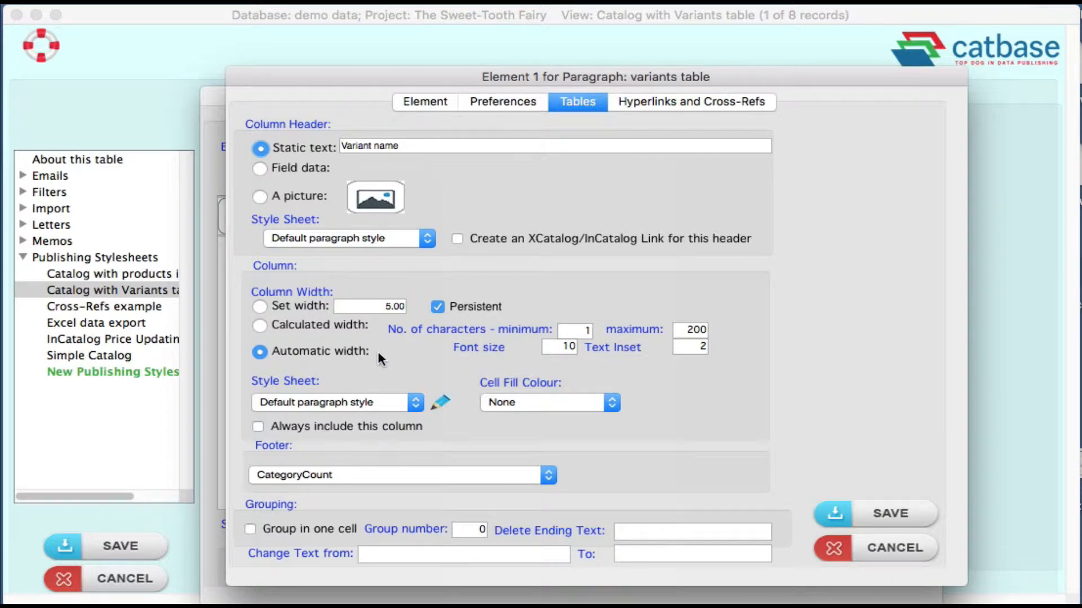
{"action": "mouse_move", "coordinate": [379, 355]}
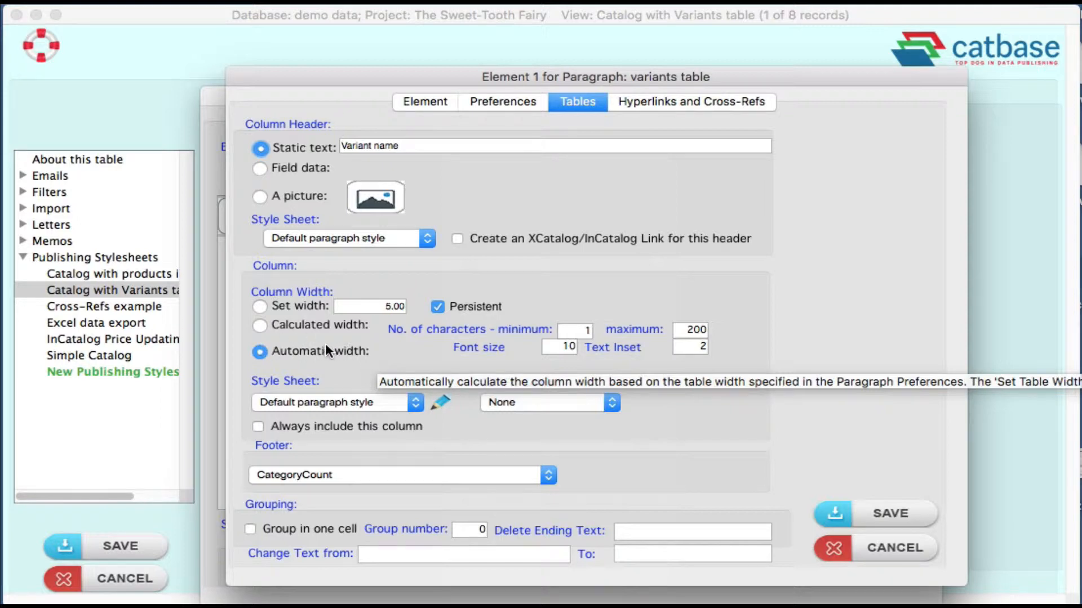
{"action": "double_click", "coordinate": [562, 347]}
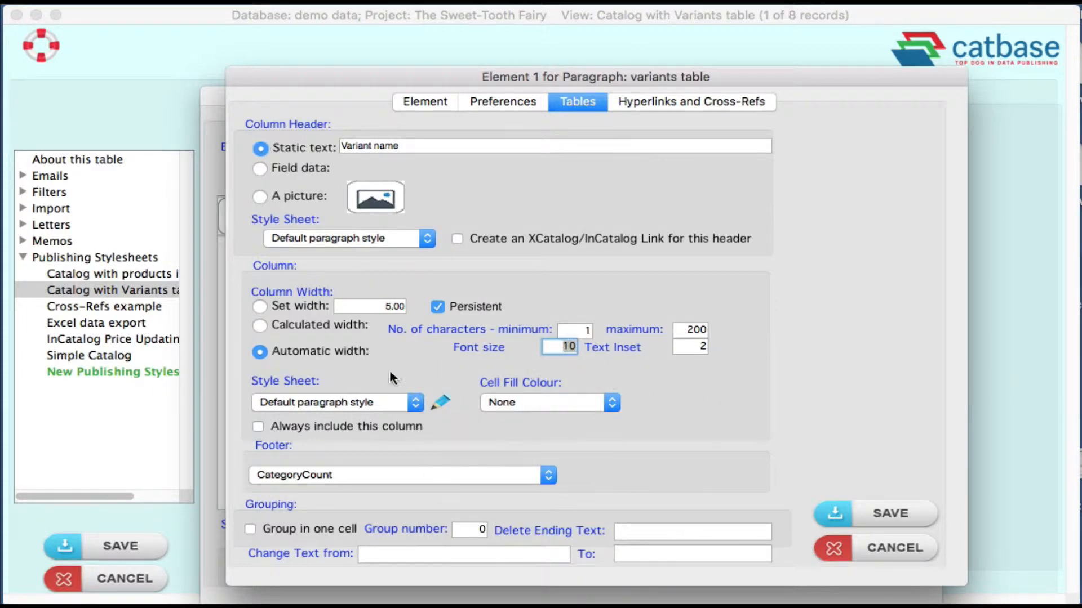
{"action": "left_click", "coordinate": [886, 503]}
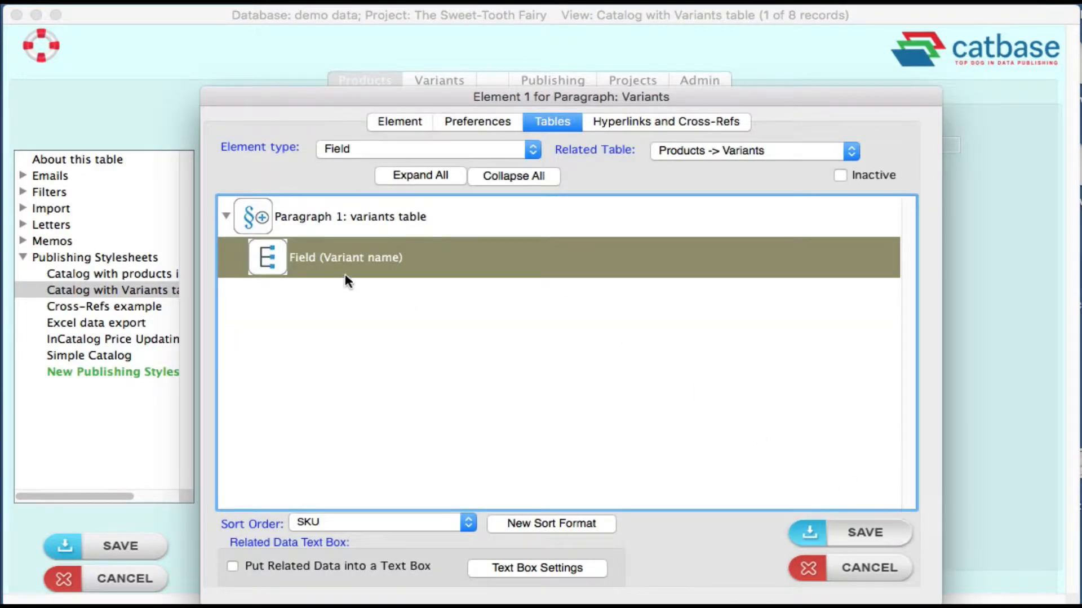
Add a Description field element after Variant name, with "Description" as its static column header text, and save it.
{"action": "right_click", "coordinate": [278, 255]}
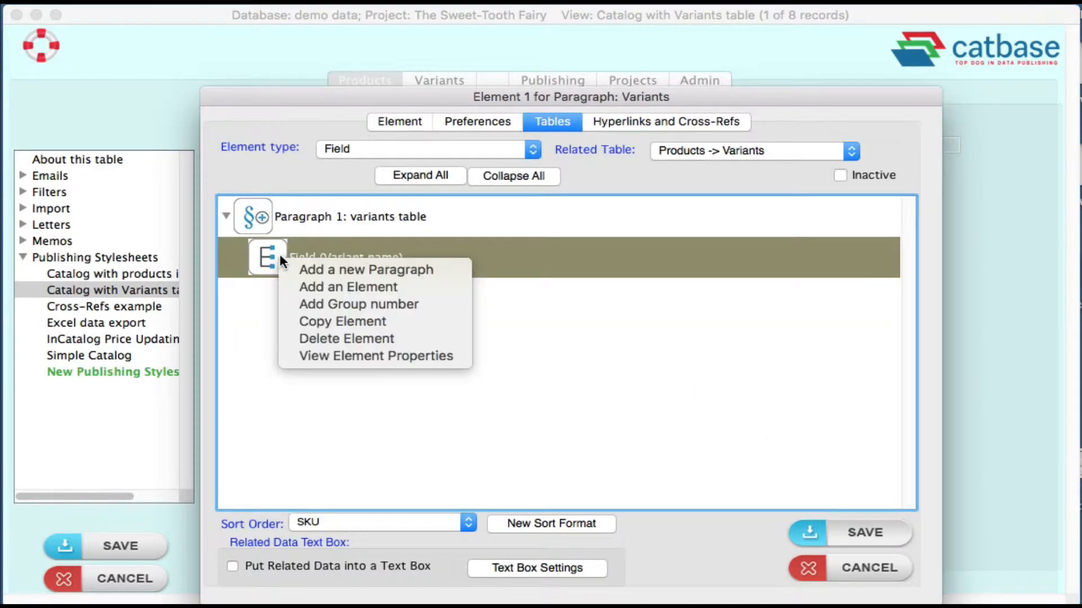
{"action": "left_click", "coordinate": [334, 289]}
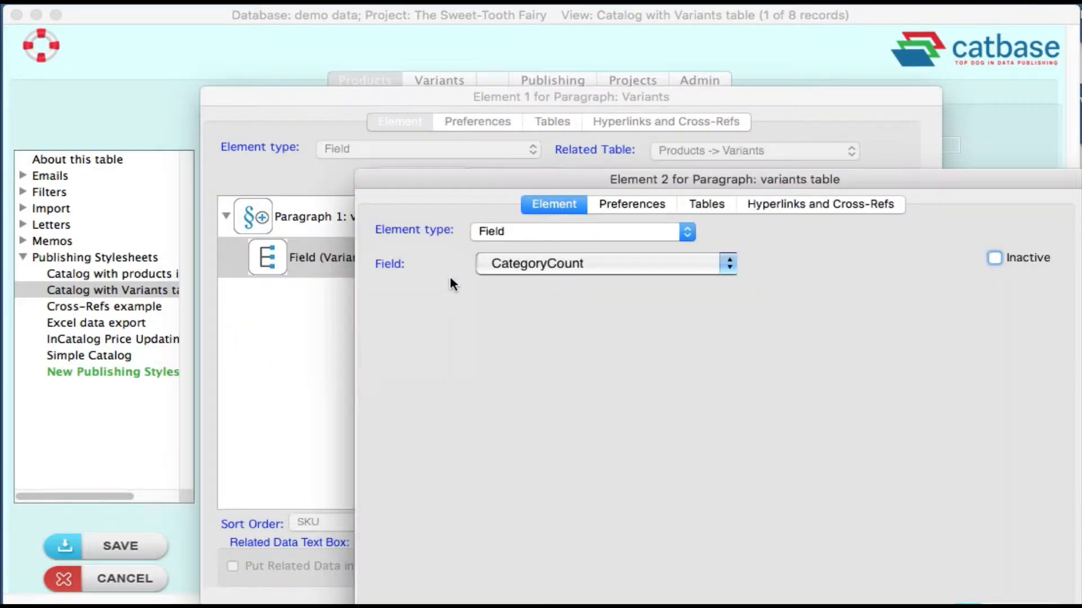
{"action": "left_click", "coordinate": [553, 262]}
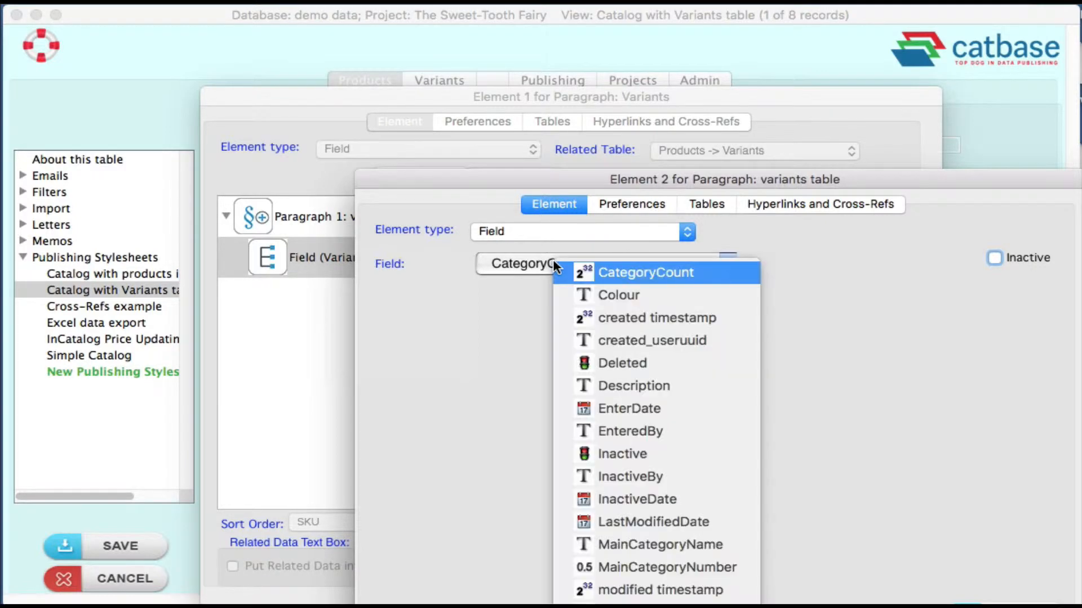
{"action": "left_click", "coordinate": [632, 386]}
{"action": "left_click", "coordinate": [707, 203]}
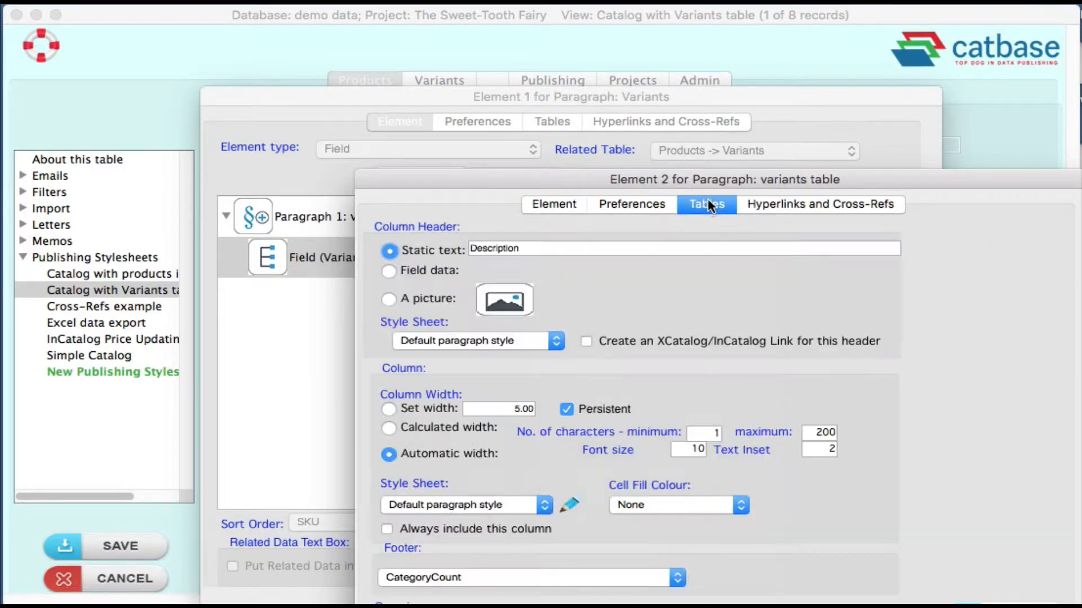
{"action": "double_click", "coordinate": [531, 248]}
{"action": "left_click", "coordinate": [530, 249]}
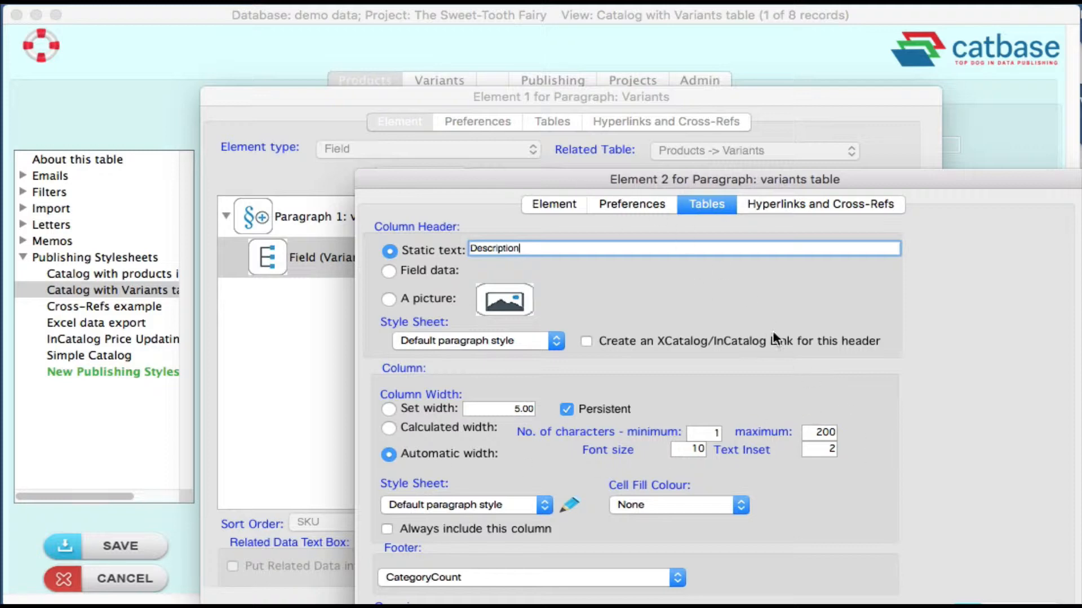
{"action": "left_click", "coordinate": [1003, 605]}
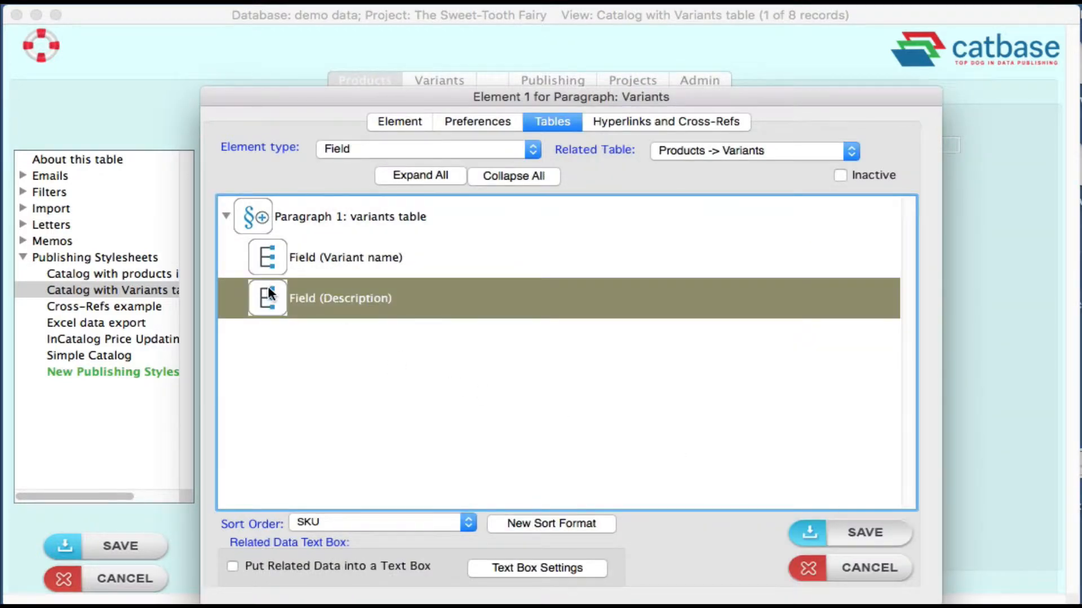
Add a field element for Price each after Description in the variants table paragraph.
{"action": "right_click", "coordinate": [268, 288]}
{"action": "left_click", "coordinate": [310, 315]}
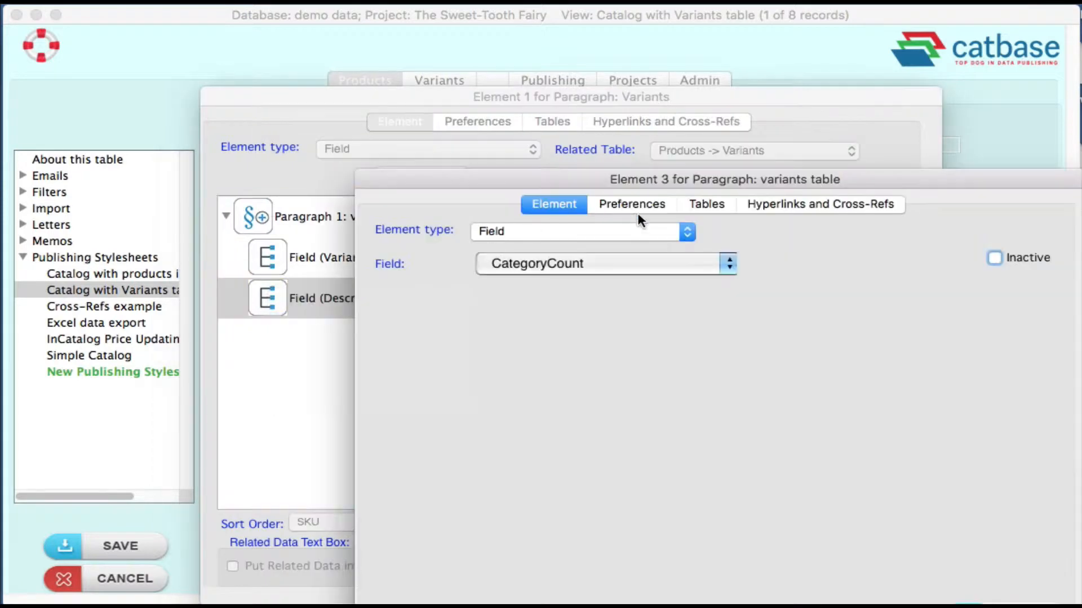
{"action": "left_click", "coordinate": [583, 258]}
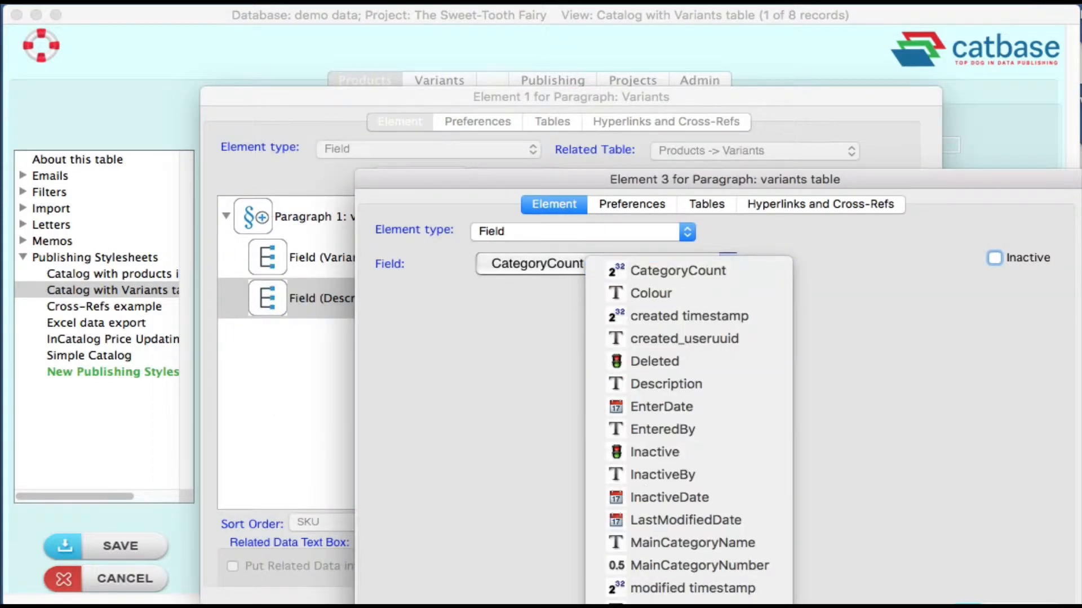
{"action": "scroll", "coordinate": [688, 417], "scroll_direction": "down", "scroll_amount": 1}
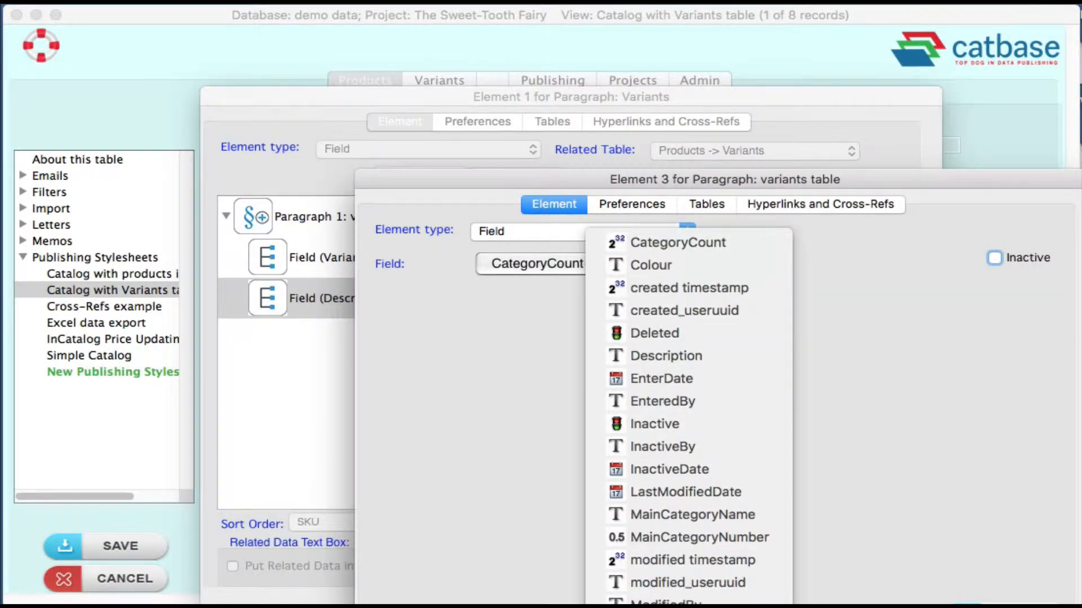
{"action": "left_click", "coordinate": [693, 602]}
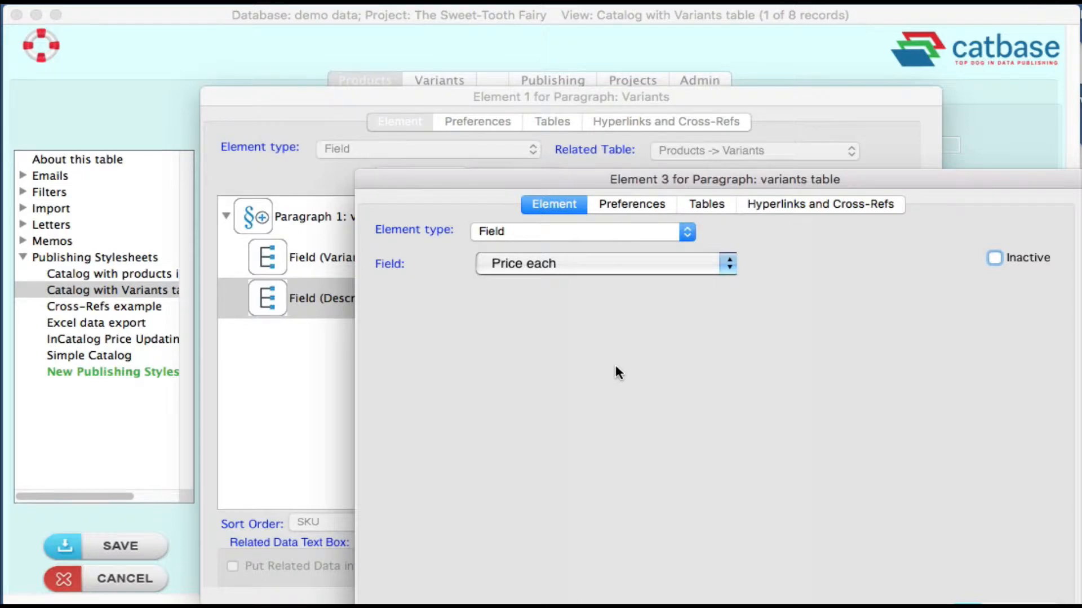
{"action": "left_click_drag", "start_coordinate": [579, 177], "coordinate": [490, 99]}
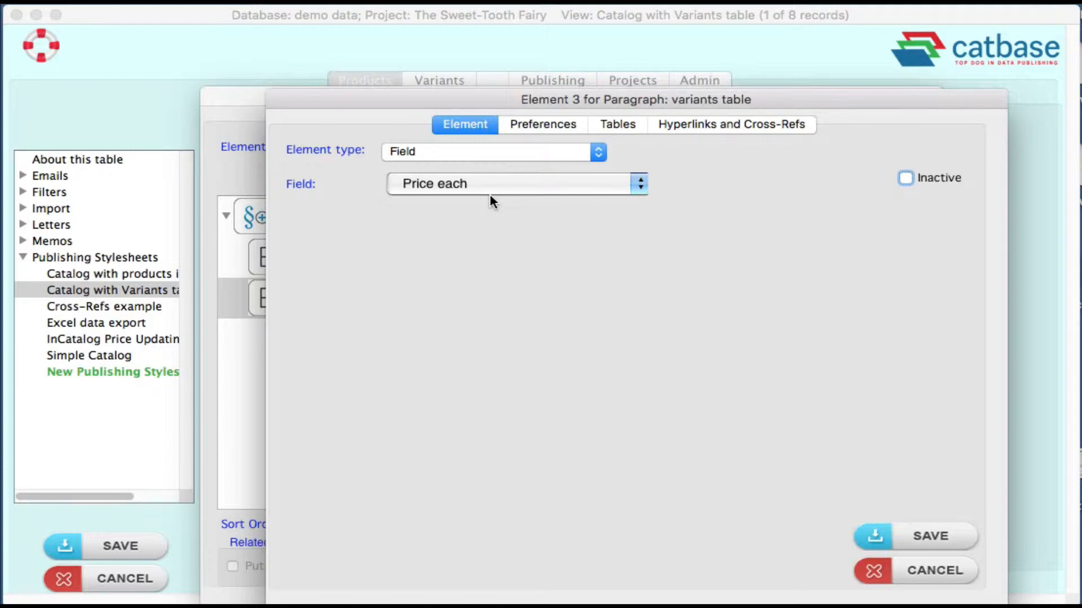
Apply the "price" style sheet to the Price each column, set the column width to 3, and save the element.
{"action": "left_click", "coordinate": [612, 125]}
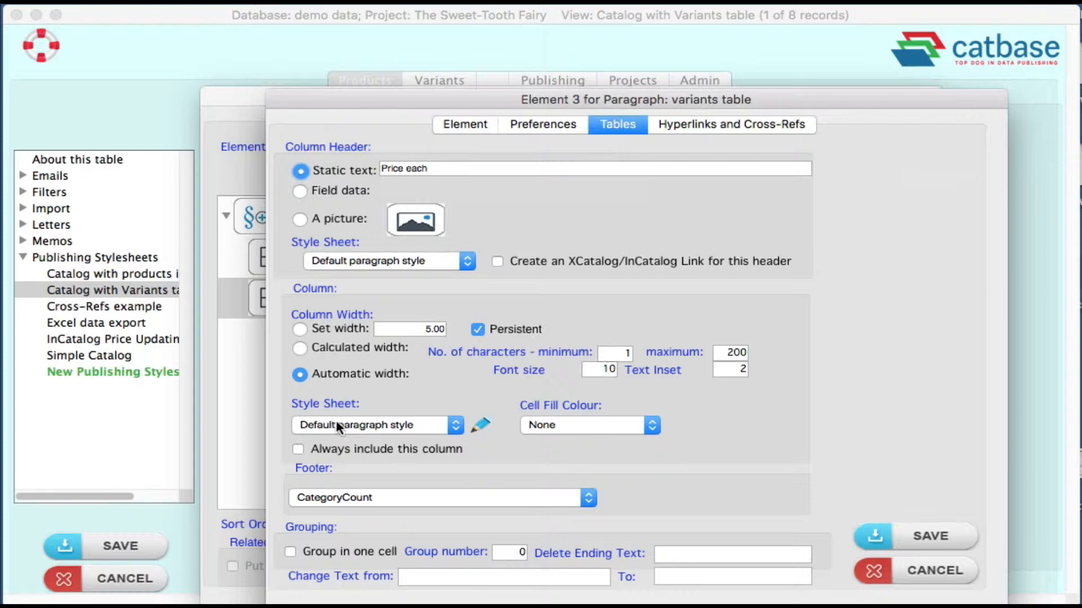
{"action": "left_click", "coordinate": [455, 427]}
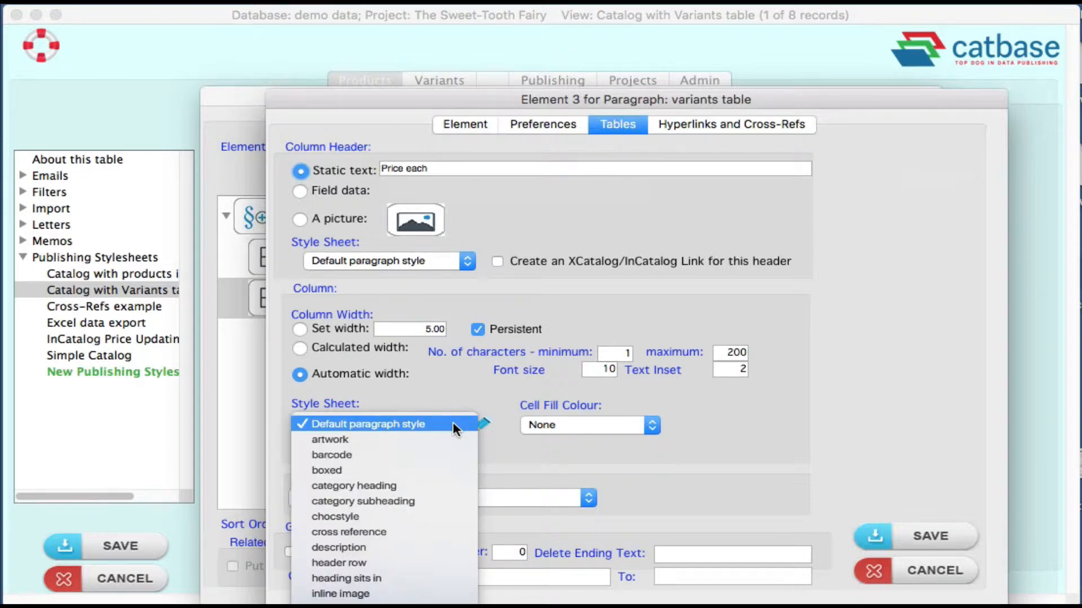
{"action": "left_click", "coordinate": [358, 606]}
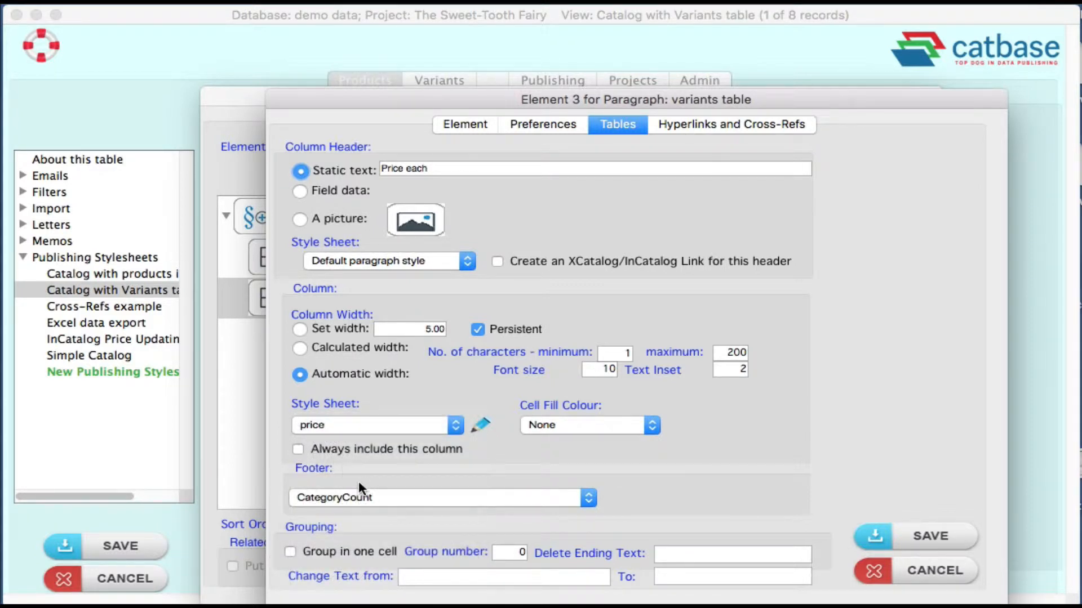
{"action": "left_click", "coordinate": [299, 327]}
{"action": "left_click", "coordinate": [415, 330]}
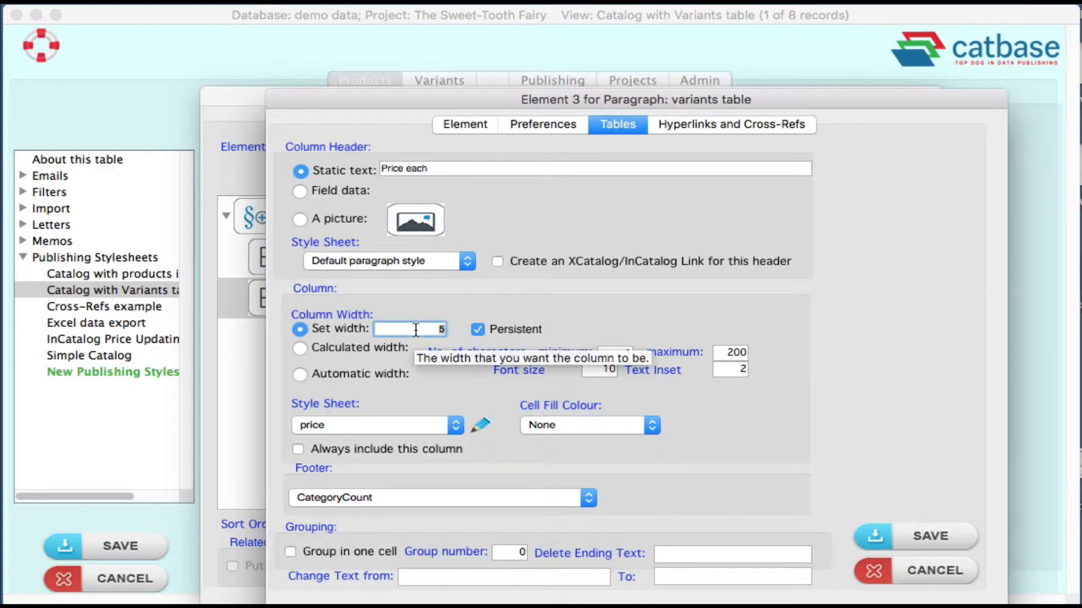
{"action": "key", "text": "BackSpace"}
{"action": "type", "text": "3"}
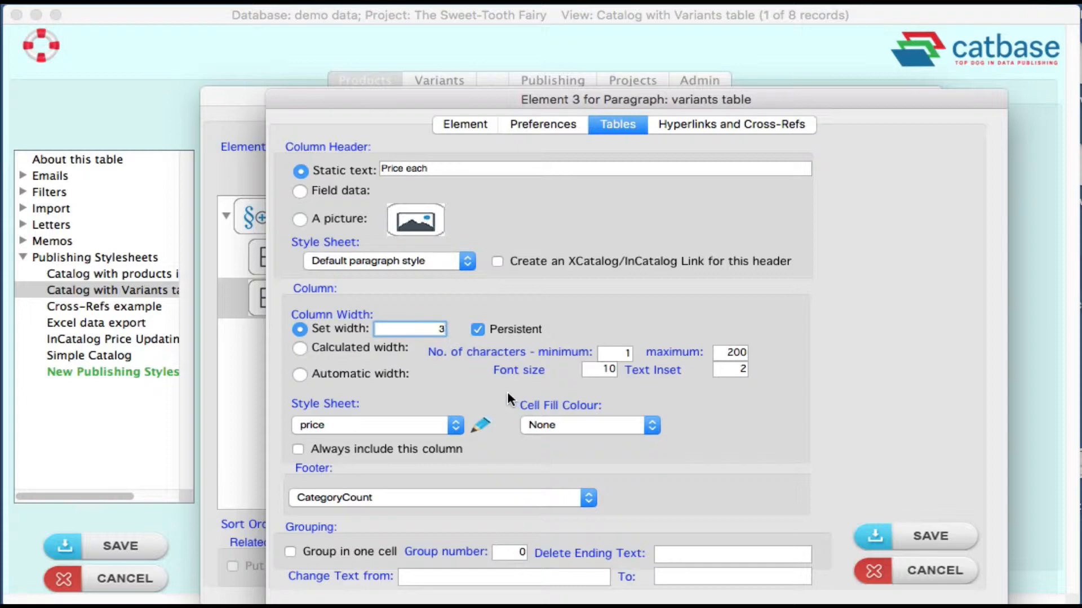
{"action": "key", "text": "Tab"}
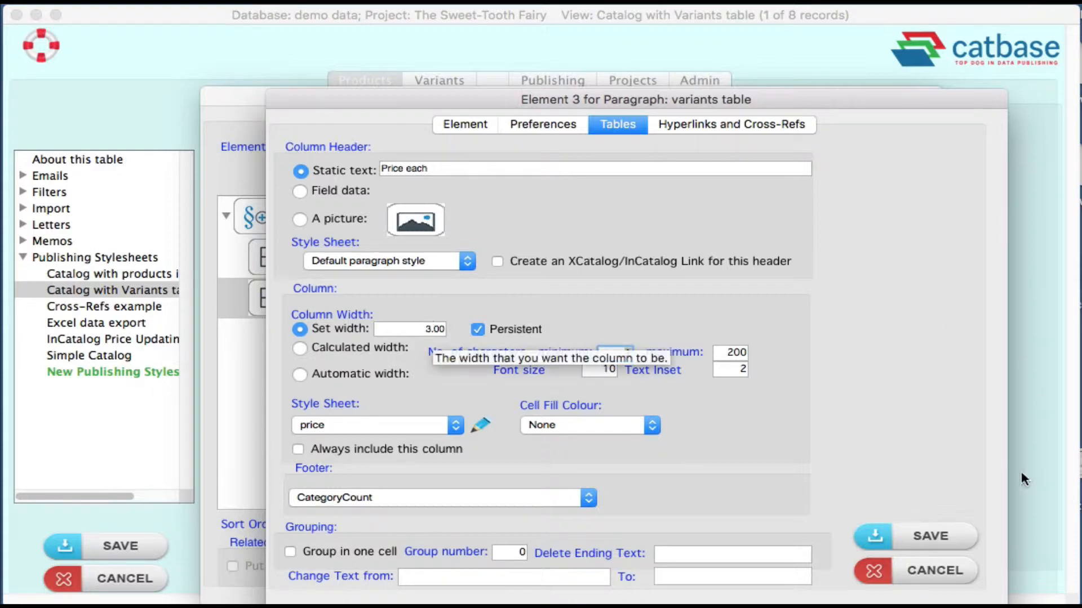
{"action": "left_click", "coordinate": [924, 535]}
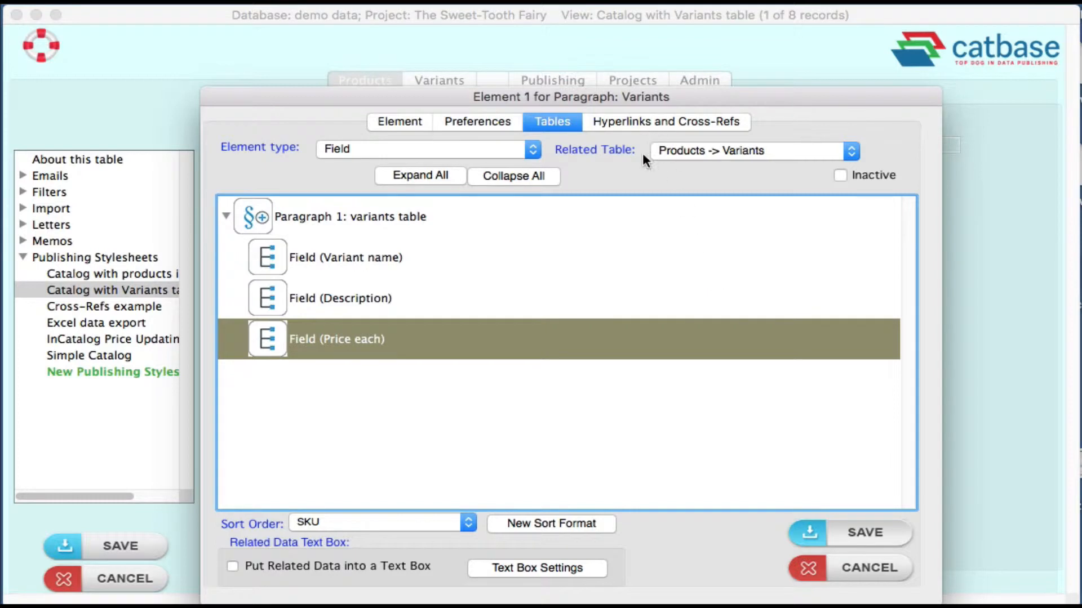
Save the Variants relation element and the changes to the publishing stylesheet, and go to the publishing options.
{"action": "left_click", "coordinate": [867, 531]}
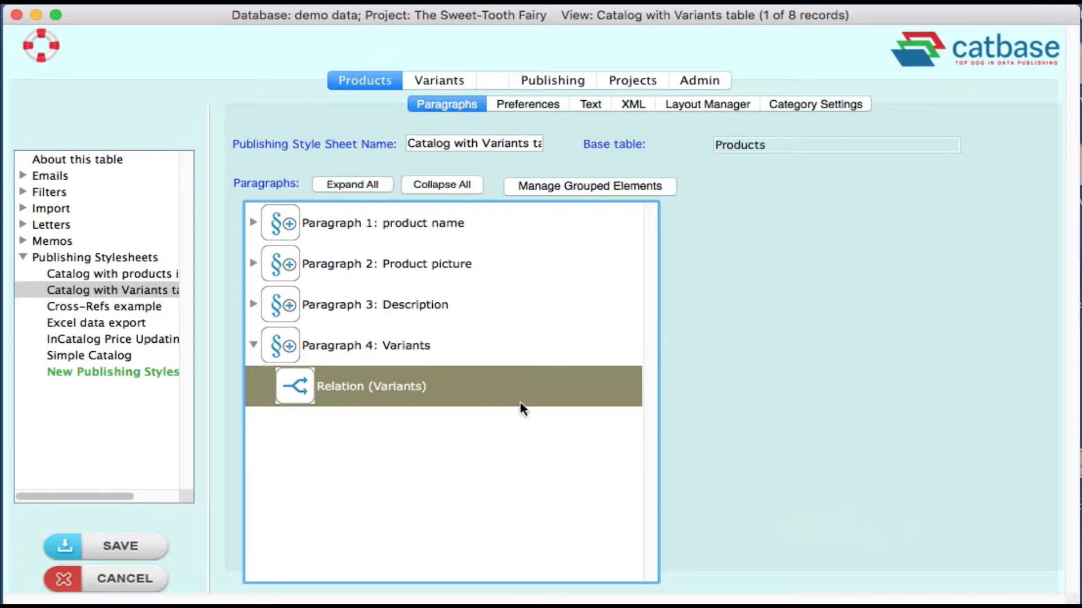
{"action": "left_click", "coordinate": [549, 78]}
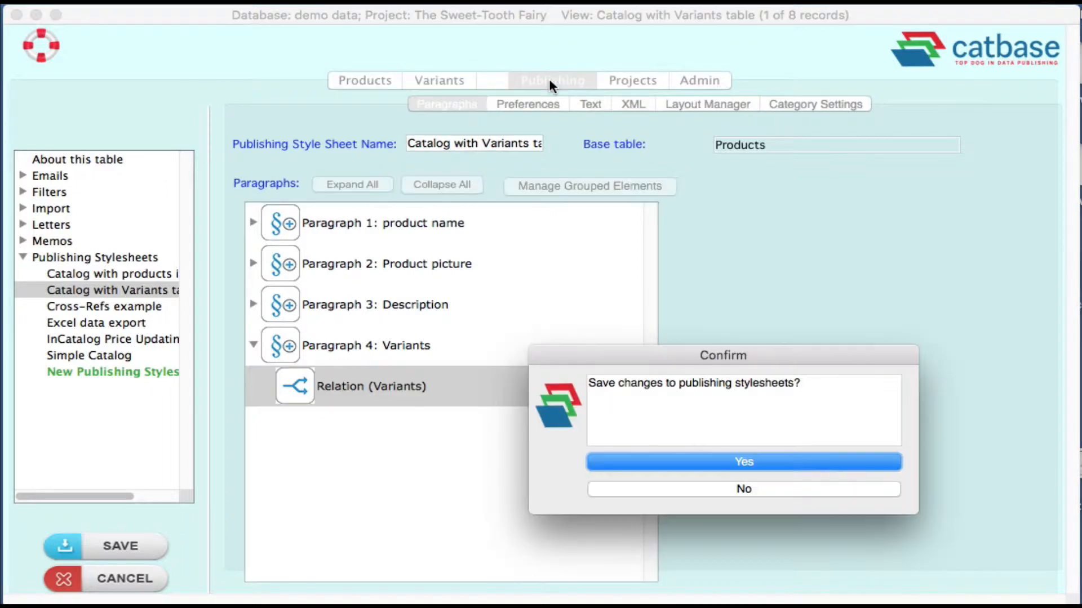
{"action": "left_click", "coordinate": [756, 458]}
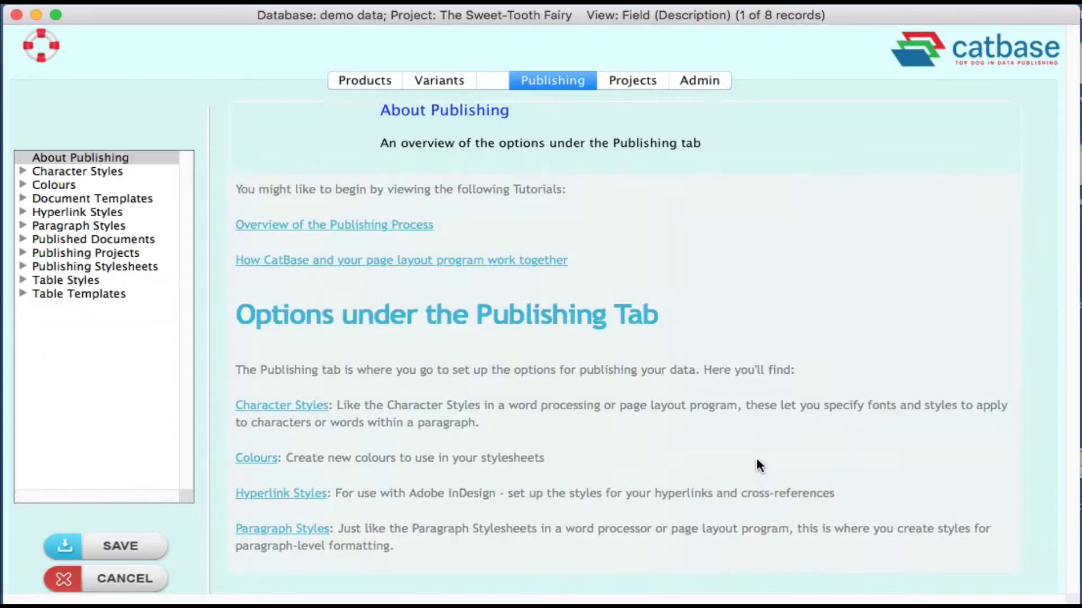
Check the All categories step of the "Catalog - InDesign+Xtags" publishing project, and publish the project.
{"action": "left_click", "coordinate": [22, 251]}
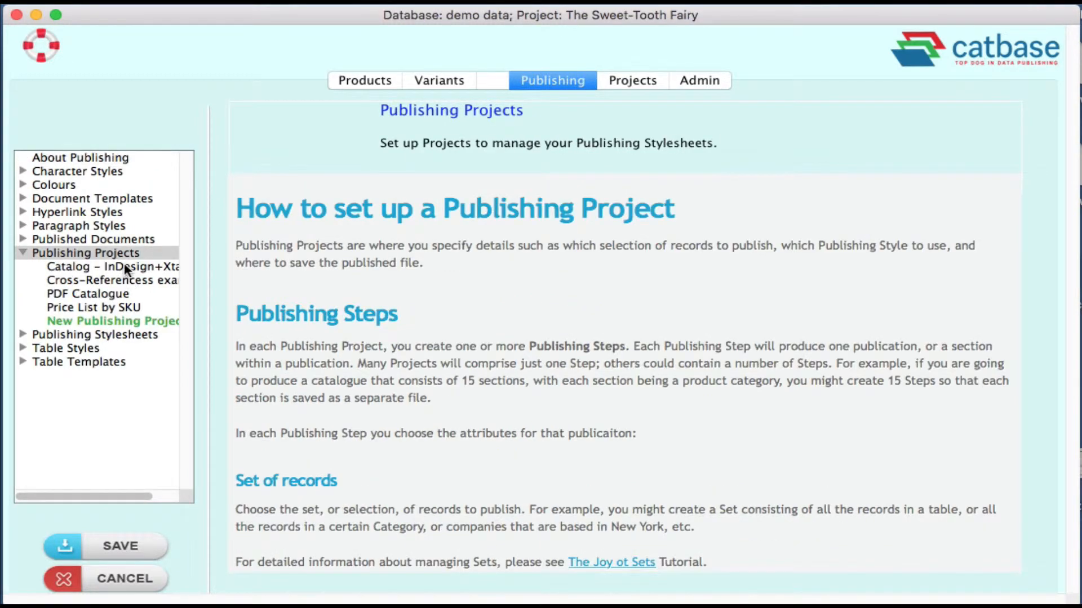
{"action": "left_click", "coordinate": [153, 266]}
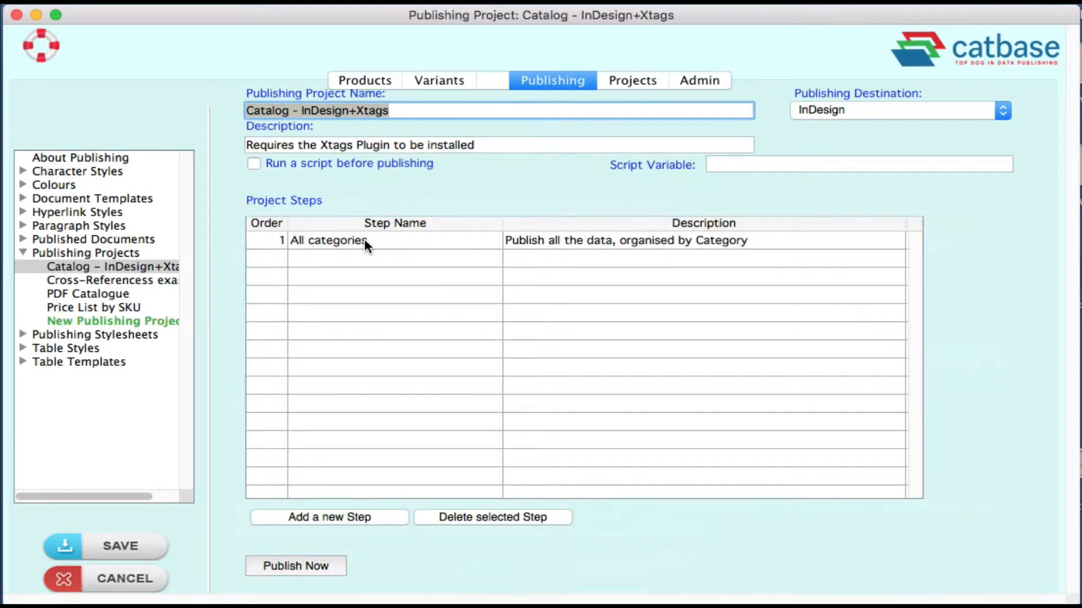
{"action": "double_click", "coordinate": [365, 240]}
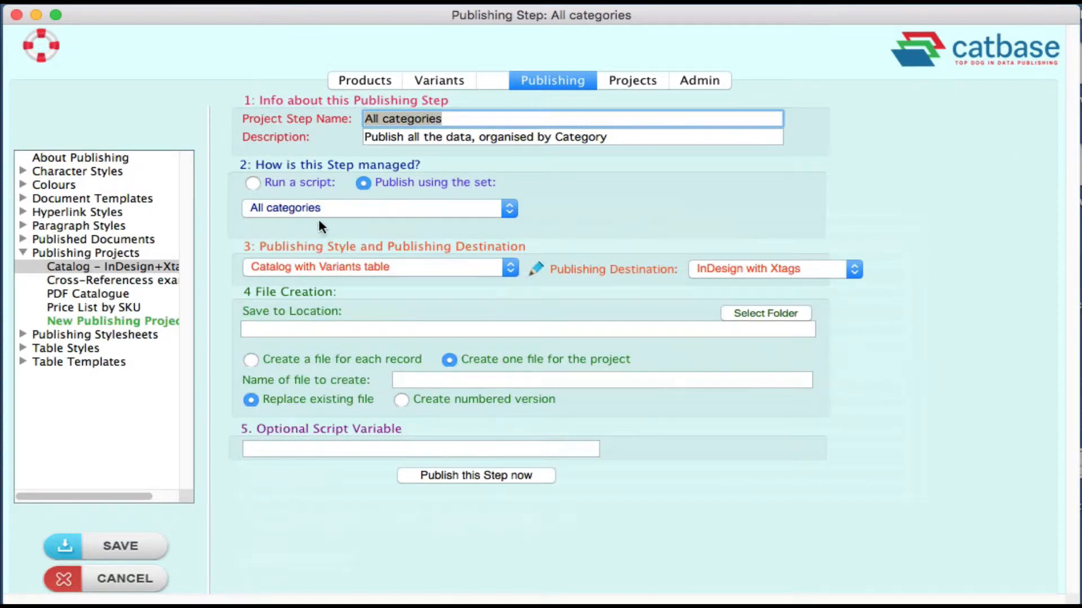
{"action": "left_click", "coordinate": [150, 570]}
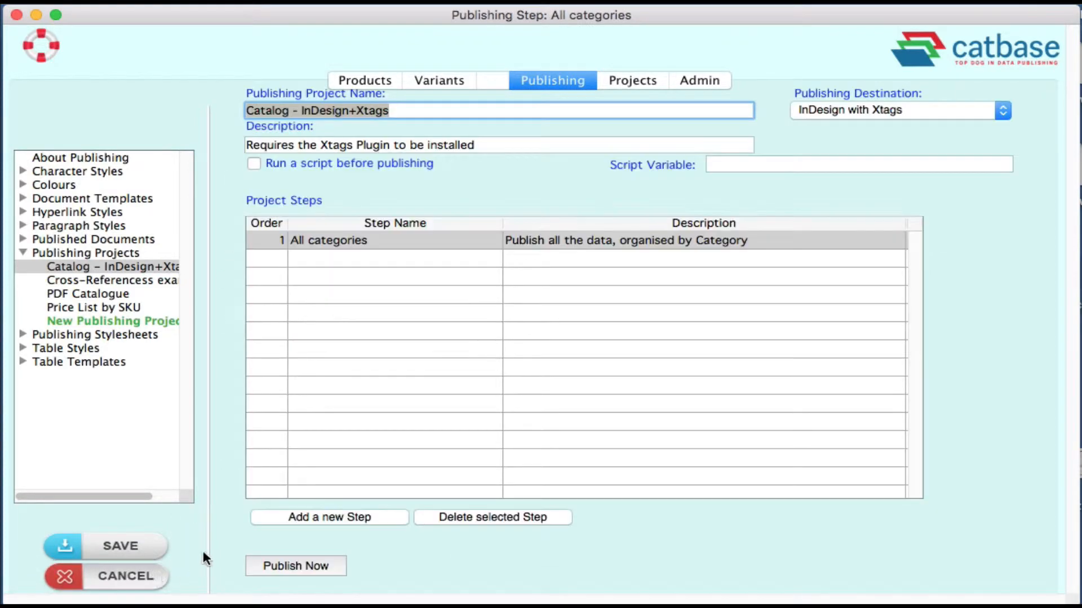
{"action": "left_click", "coordinate": [322, 564]}
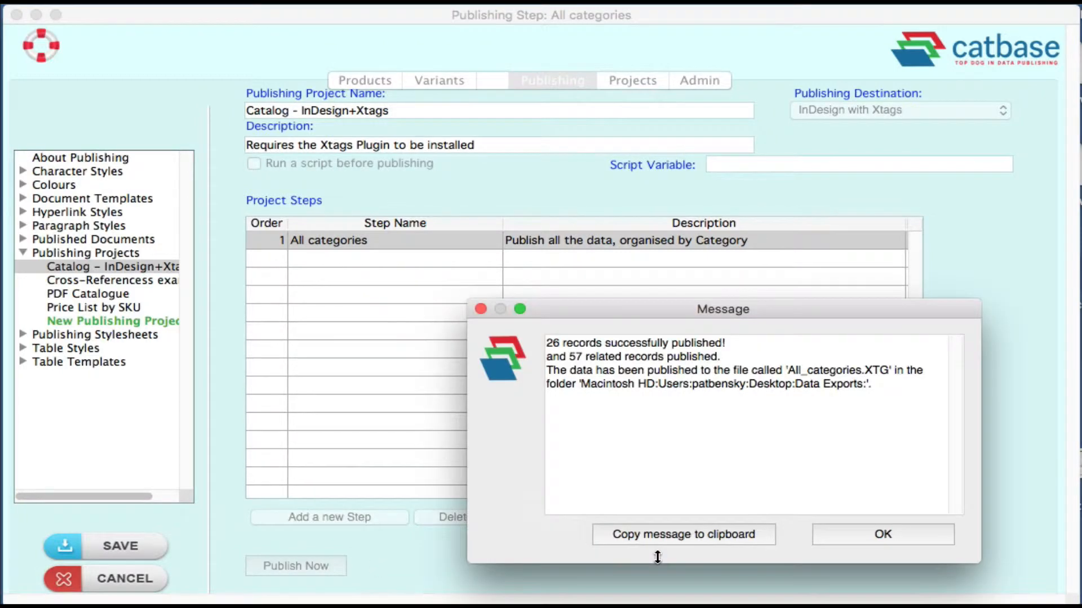
{"action": "left_click", "coordinate": [895, 533]}
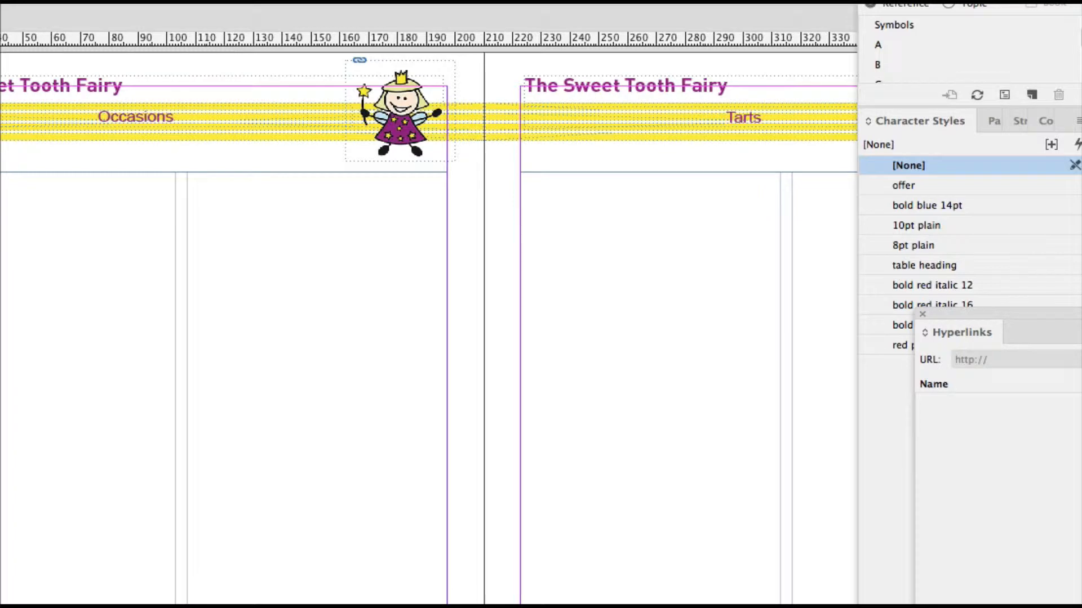
Switch to the catalogue document in InDesign and import All_categories.XTG from Data Exports as Xtags text.
{"action": "left_click_drag", "start_coordinate": [113, 2], "coordinate": [315, 4]}
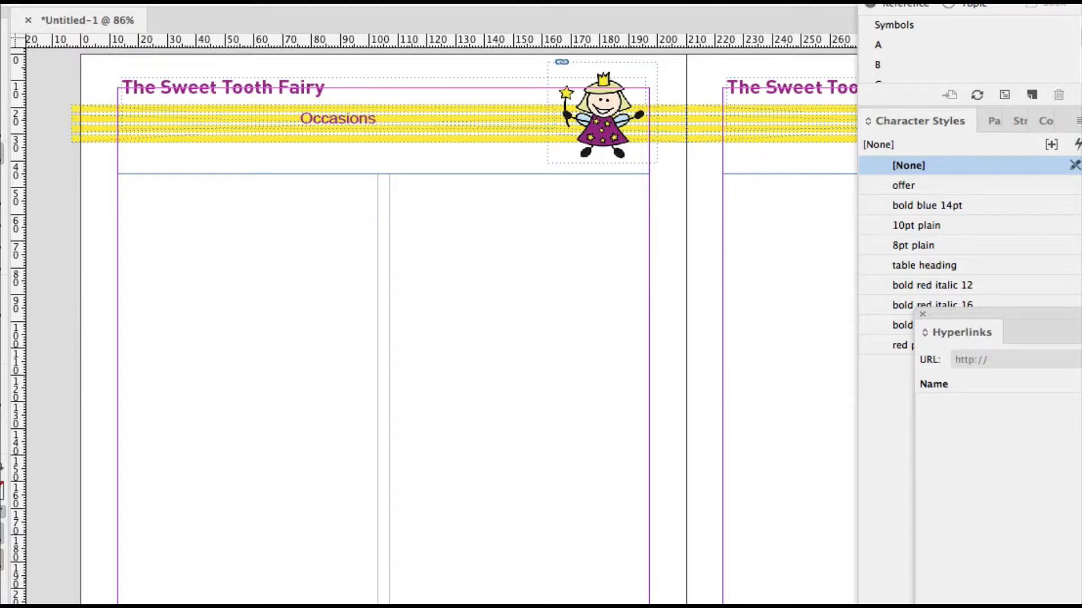
{"action": "left_click", "coordinate": [1, 1]}
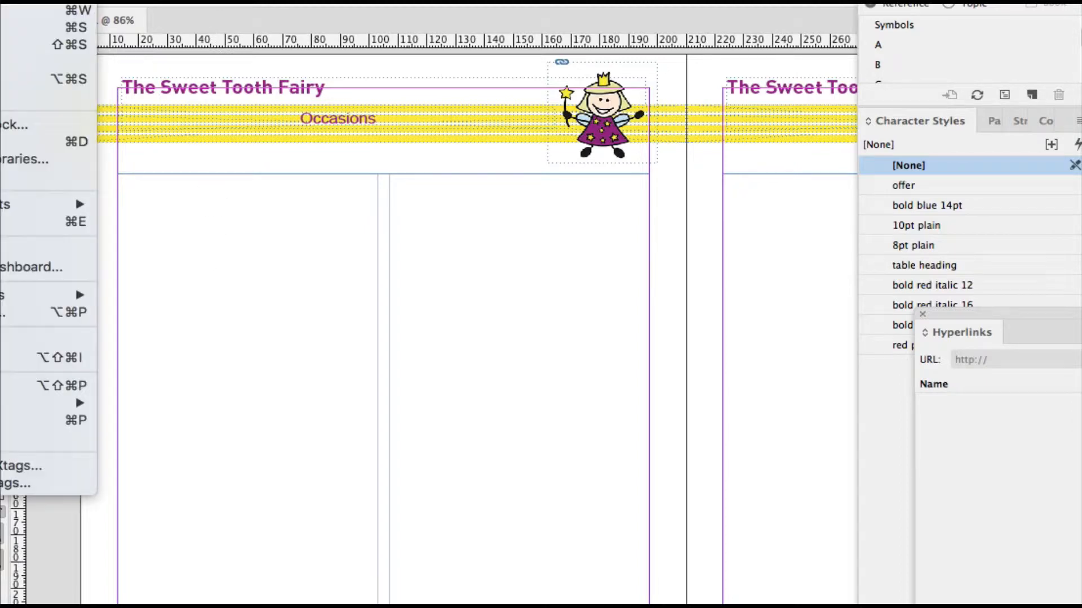
{"action": "left_click", "coordinate": [60, 466]}
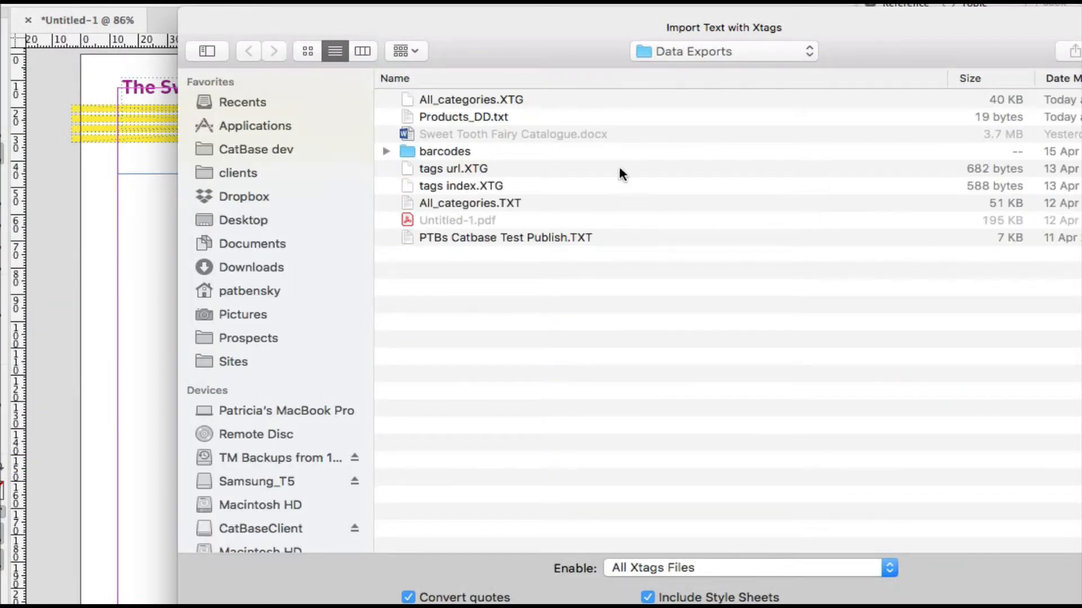
{"action": "double_click", "coordinate": [507, 99]}
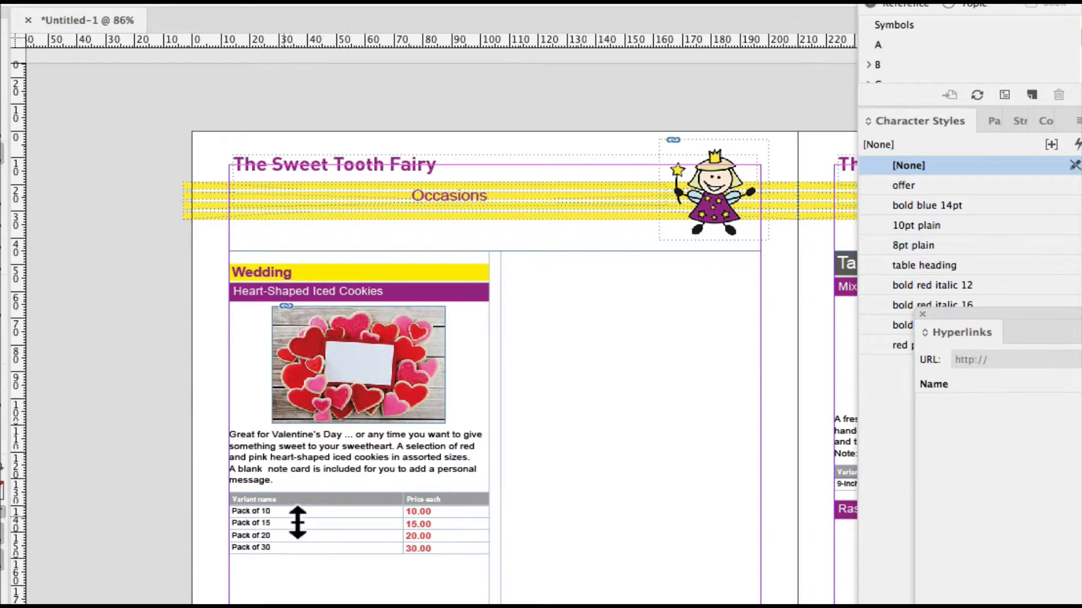
Examine the variants tables under the products across the imported catalogue pages at 100% zoom.
{"action": "key", "text": "super+1"}
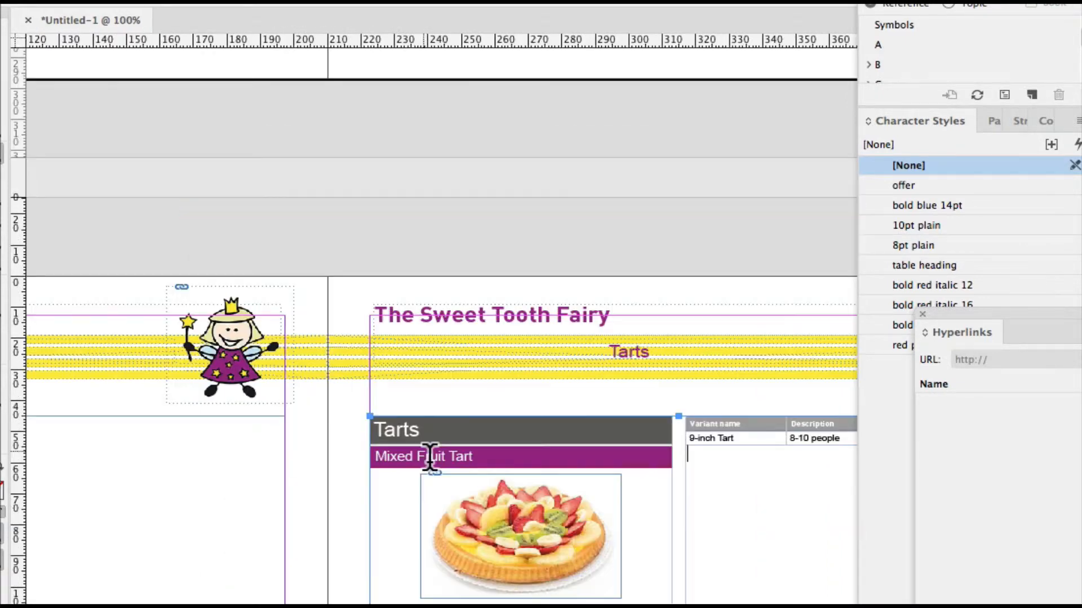
{"action": "left_click_drag", "start_coordinate": [600, 534], "coordinate": [599, 532]}
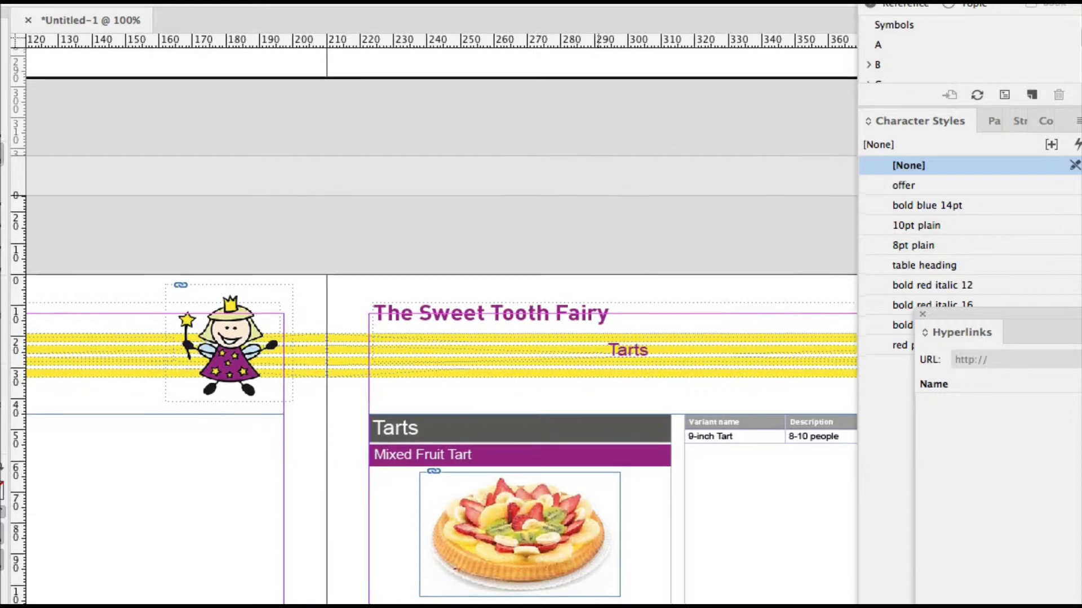
{"action": "left_click_drag", "start_coordinate": [605, 605], "coordinate": [558, 218]}
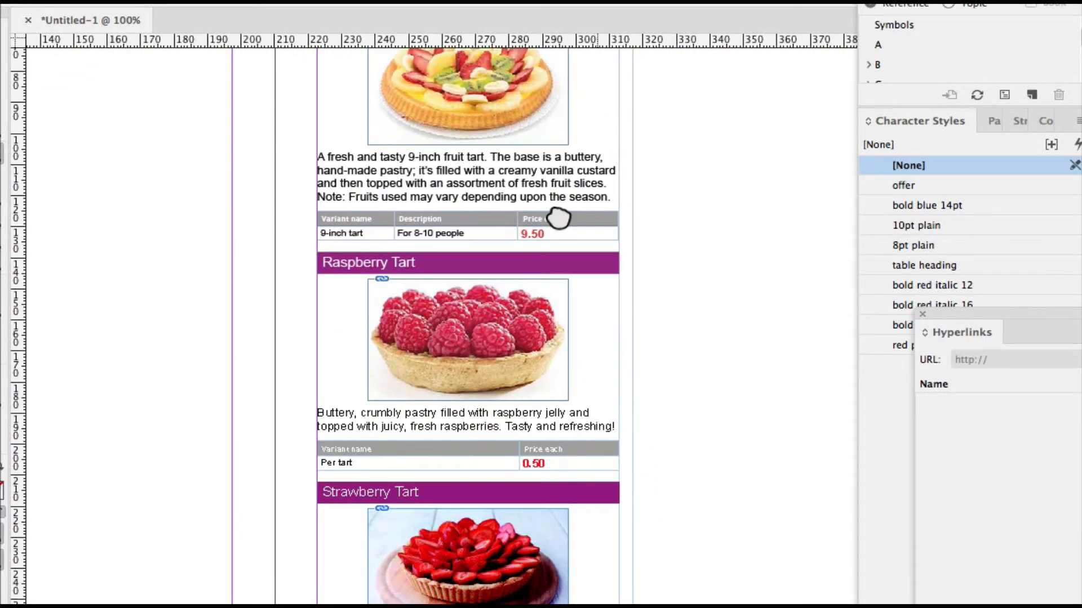
{"action": "left_click_drag", "start_coordinate": [531, 472], "coordinate": [509, 466]}
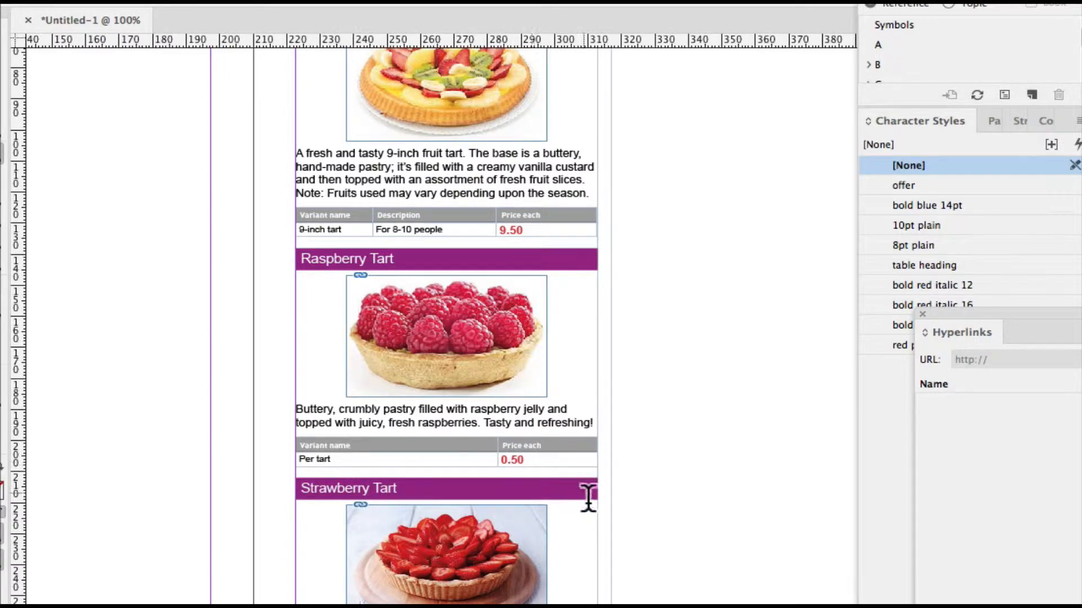
{"action": "left_click_drag", "start_coordinate": [592, 305], "coordinate": [511, 607]}
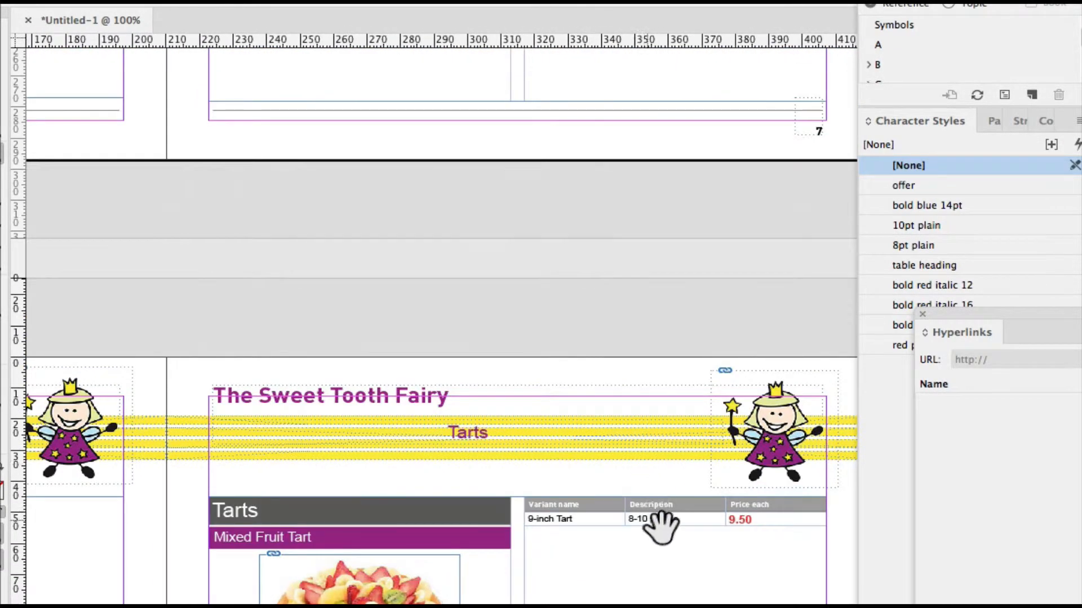
{"action": "left_click_drag", "start_coordinate": [610, 458], "coordinate": [714, 607]}
{"action": "left_click_drag", "start_coordinate": [628, 479], "coordinate": [595, 486]}
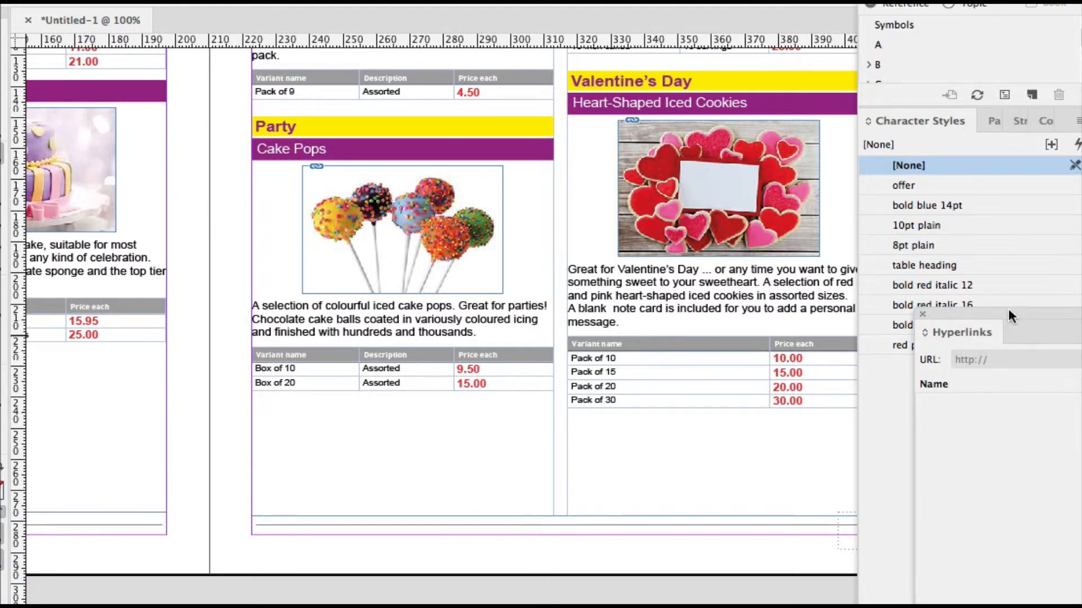
Move the floating Hyperlinks window out of the way and bring the document's paragraph styles fully into view.
{"action": "left_click_drag", "start_coordinate": [1009, 315], "coordinate": [1081, 316]}
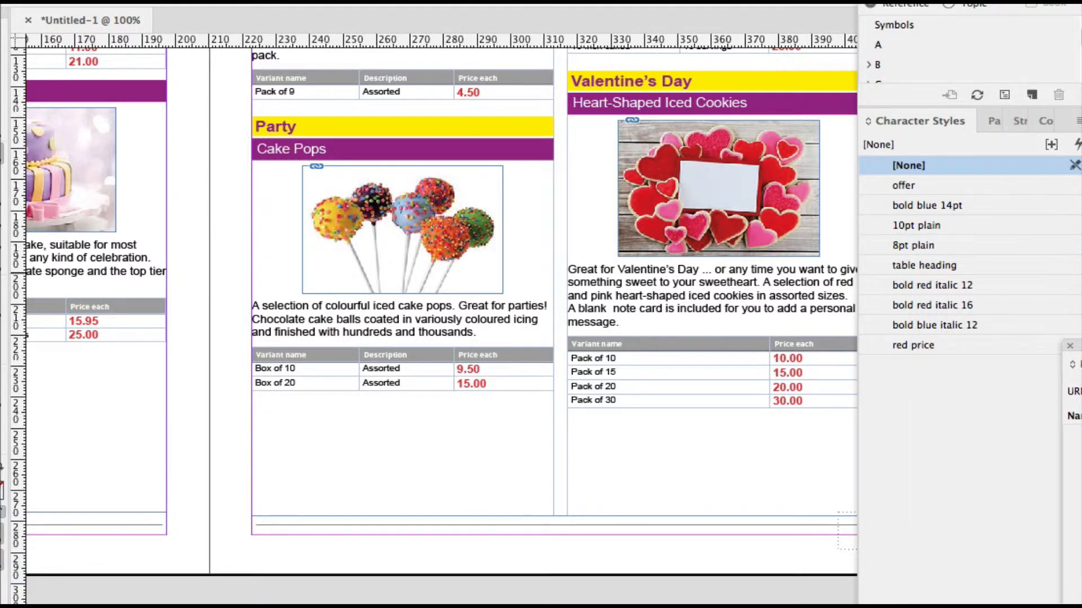
{"action": "left_click", "coordinate": [989, 118]}
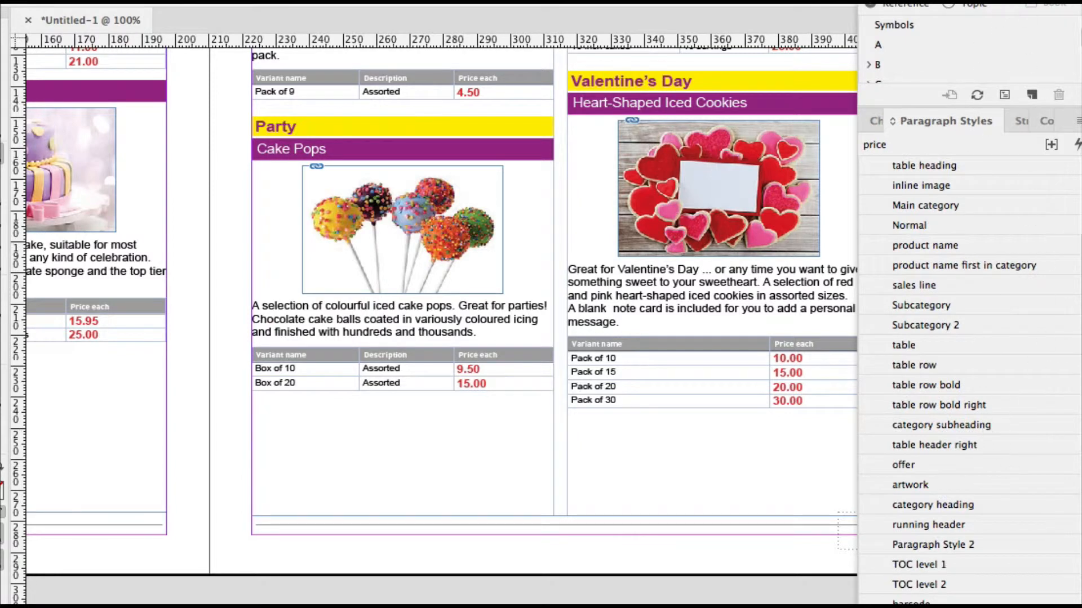
{"action": "left_click_drag", "start_coordinate": [1006, 1], "coordinate": [933, 1]}
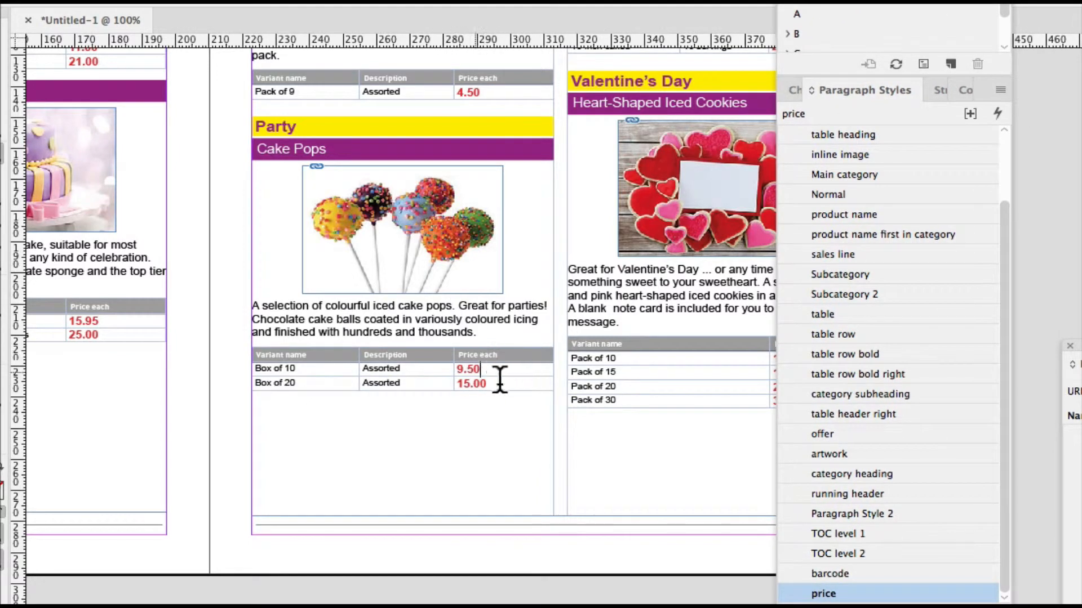
Set the alignment of the price paragraph style to Right.
{"action": "double_click", "coordinate": [839, 594]}
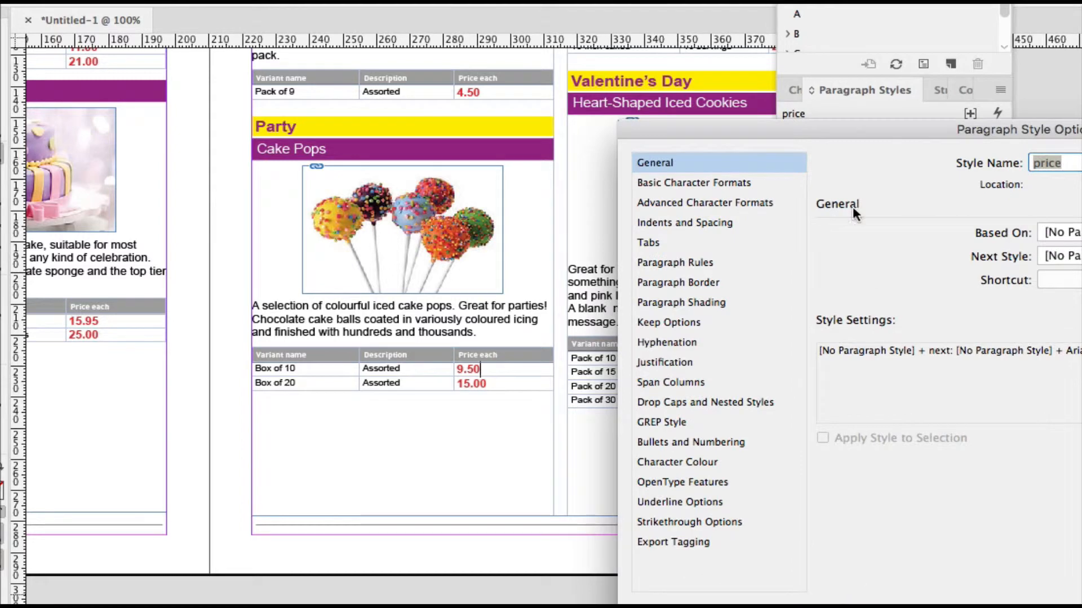
{"action": "left_click", "coordinate": [701, 223]}
{"action": "left_click_drag", "start_coordinate": [876, 125], "coordinate": [698, 127]}
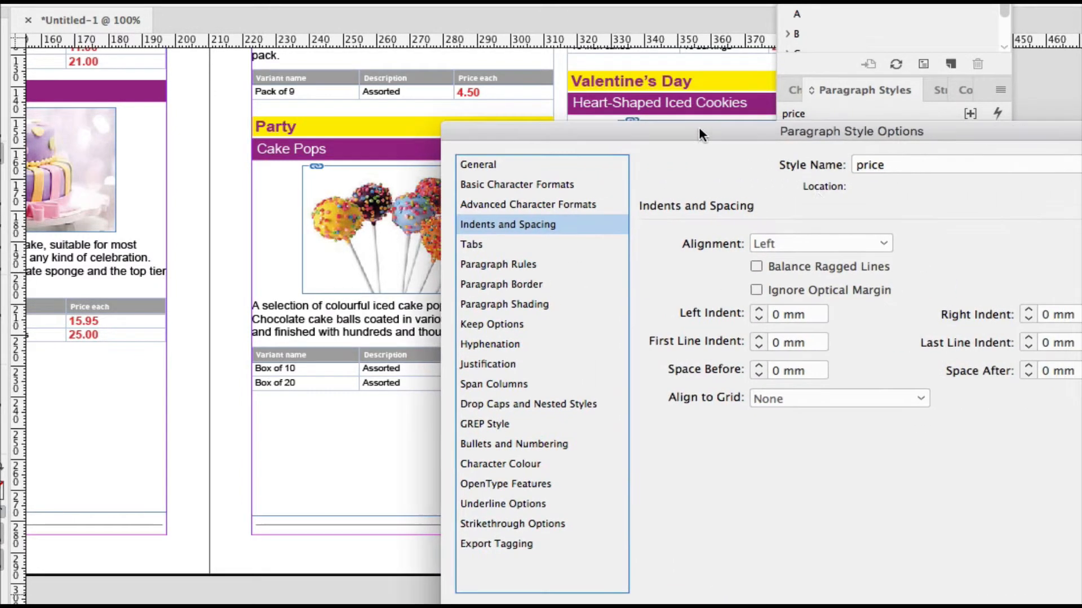
{"action": "left_click", "coordinate": [875, 238]}
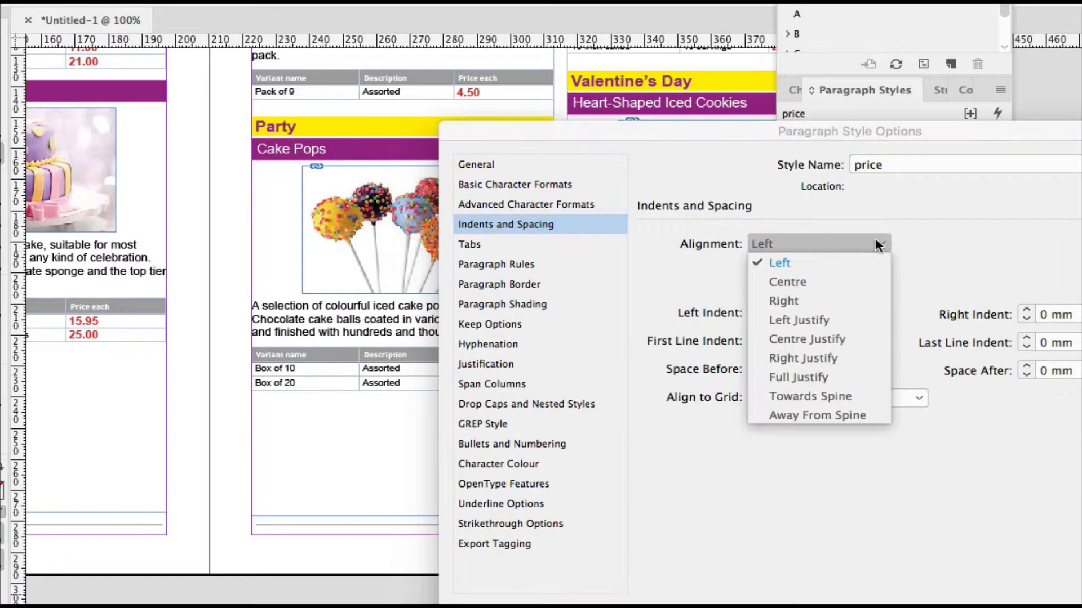
{"action": "left_click", "coordinate": [817, 299]}
{"action": "key", "text": "Return"}
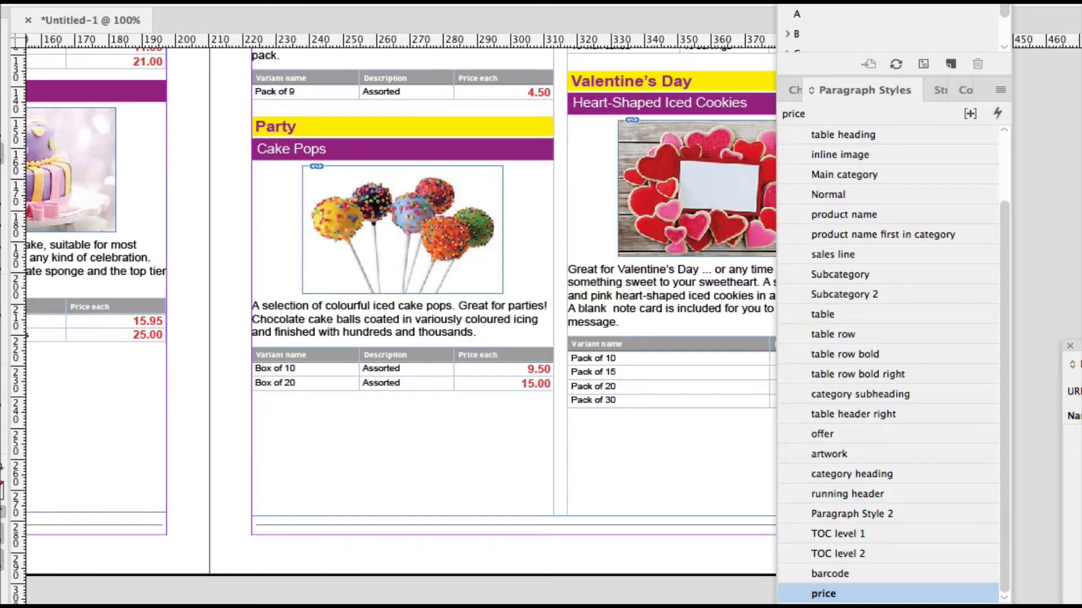
{"action": "left_click", "coordinate": [551, 369]}
{"action": "key", "text": "Escape"}
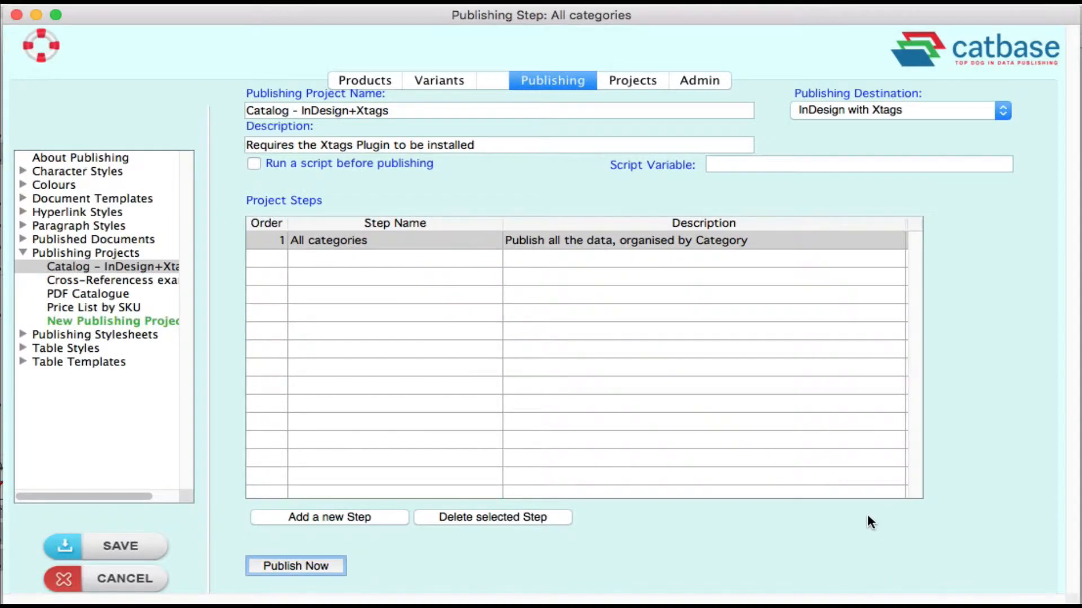
Switch to CatBase, open the Variants relation element of the Products stylesheet "Catalog with Variants table", and expand its variants table paragraph.
{"action": "left_click", "coordinate": [364, 79]}
{"action": "left_click", "coordinate": [23, 258]}
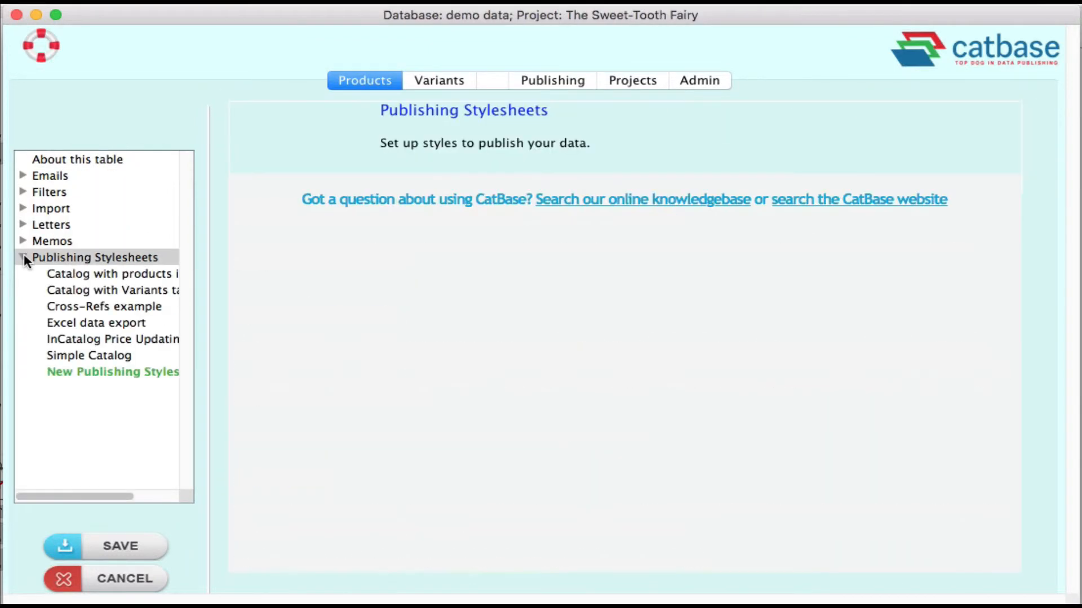
{"action": "left_click", "coordinate": [150, 288]}
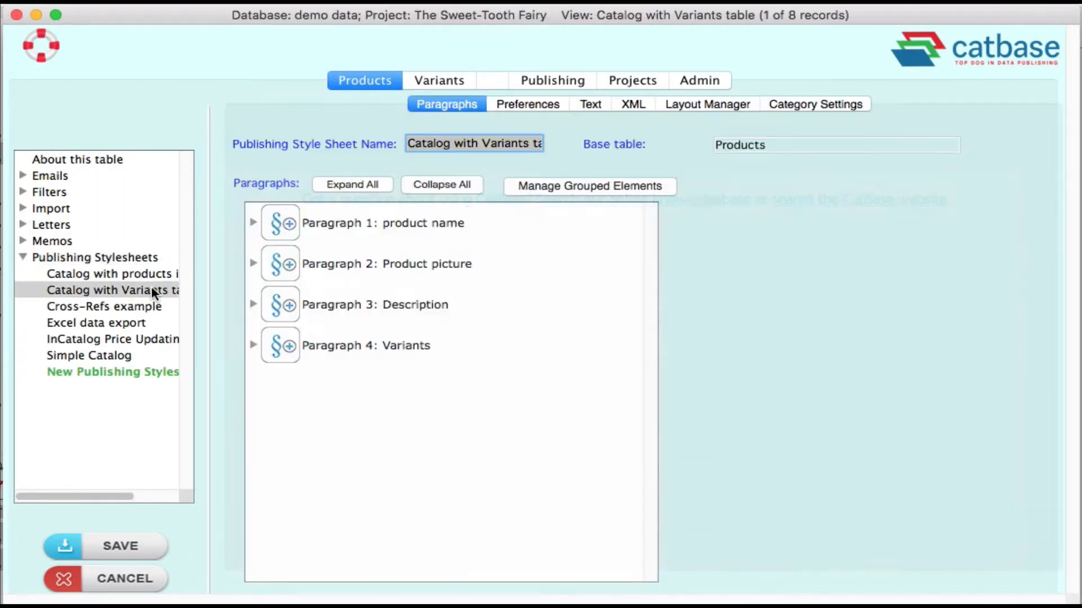
{"action": "left_click", "coordinate": [252, 342]}
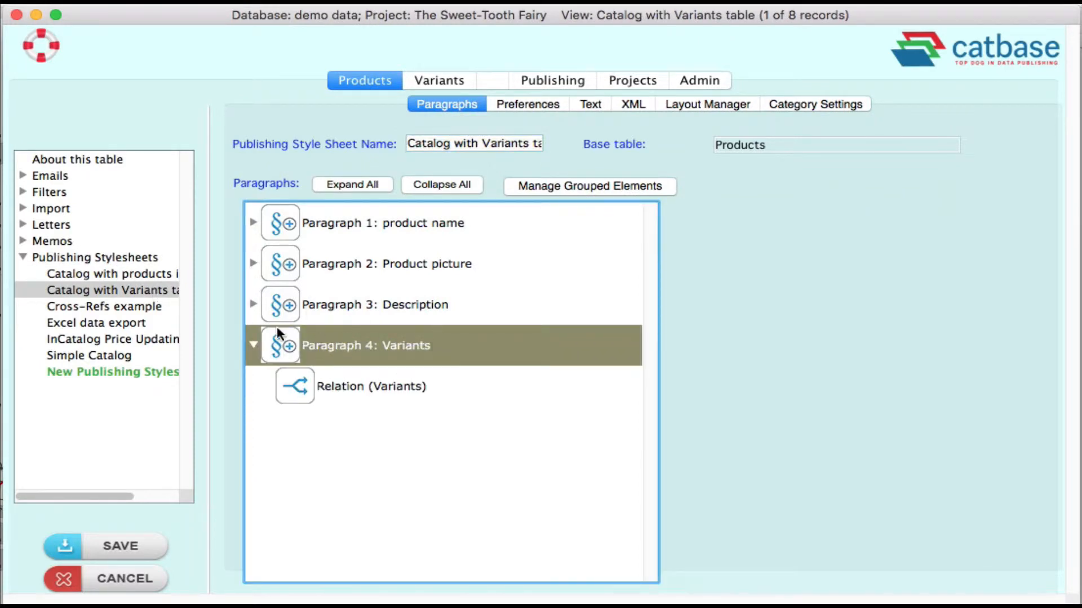
{"action": "double_click", "coordinate": [304, 385]}
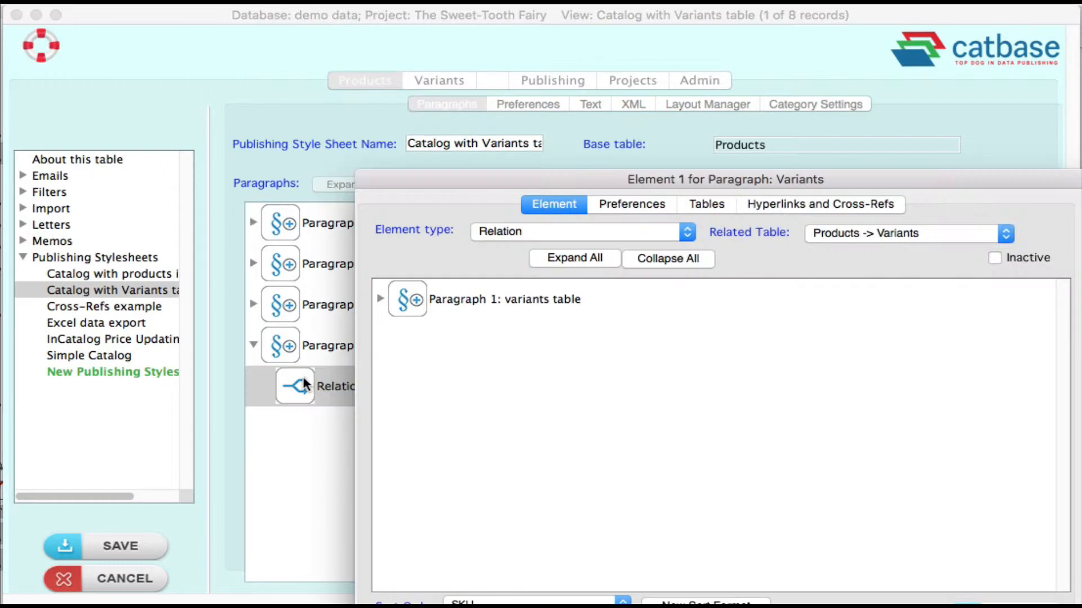
{"action": "left_click", "coordinate": [379, 299]}
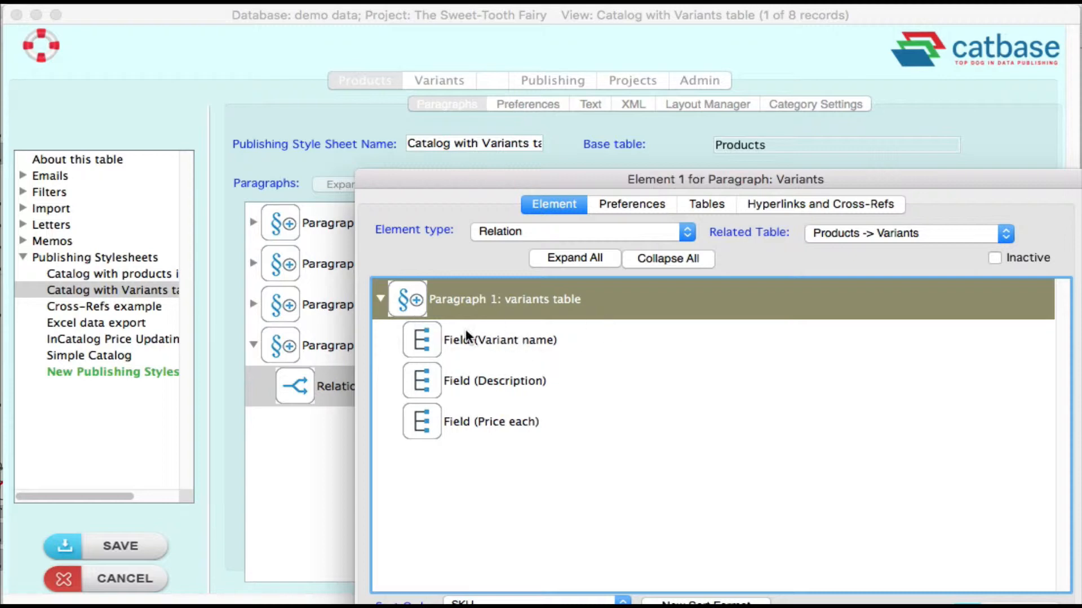
Set the table column's cell fill colour to light blue for the Variant name field, and save the element.
{"action": "double_click", "coordinate": [515, 340]}
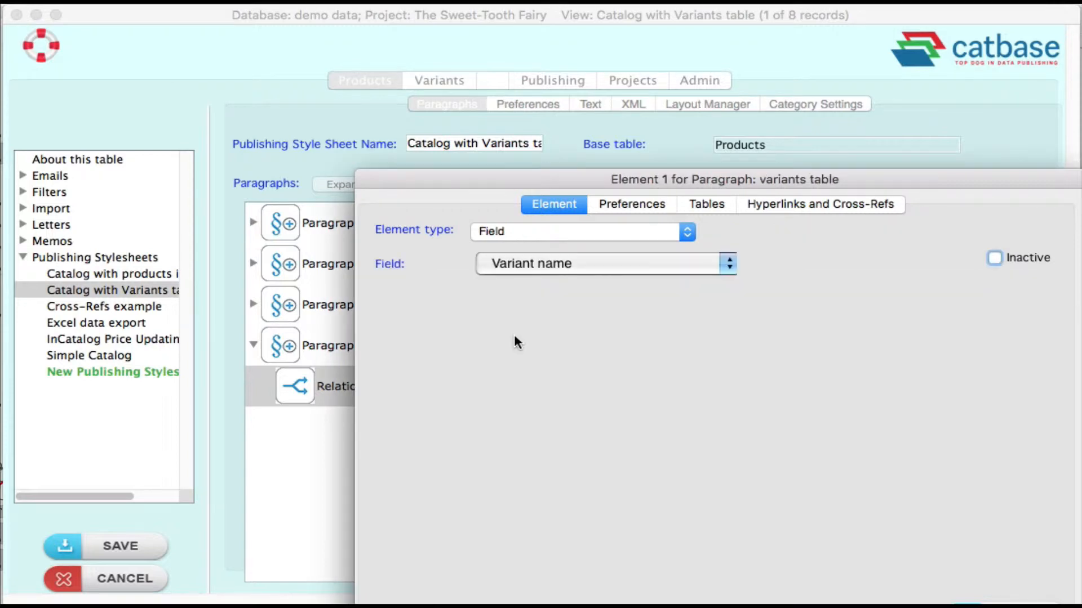
{"action": "left_click", "coordinate": [703, 205]}
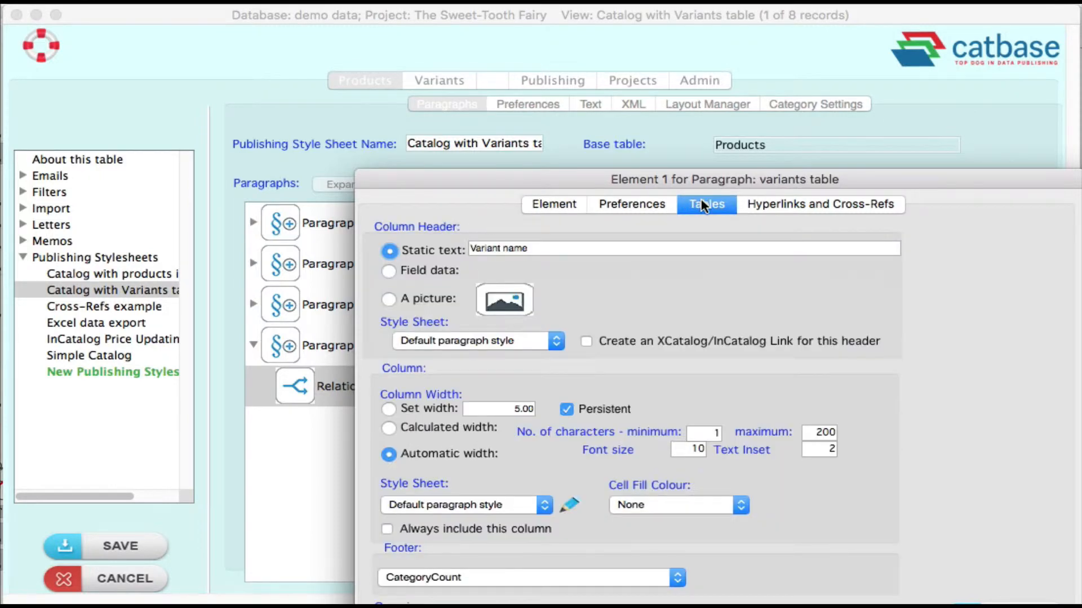
{"action": "left_click_drag", "start_coordinate": [576, 175], "coordinate": [408, 66]}
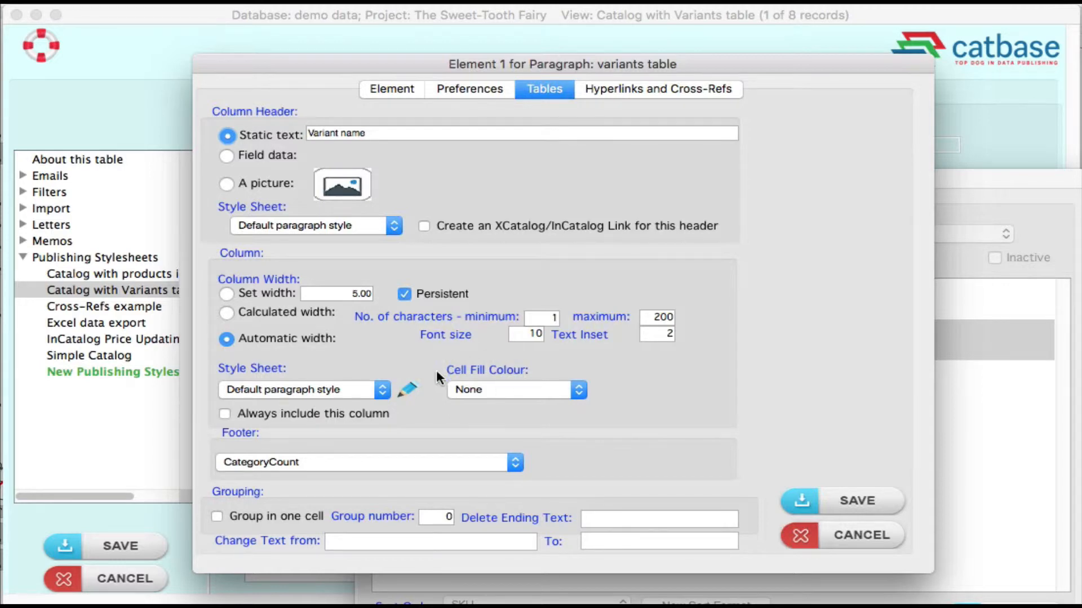
{"action": "left_click", "coordinate": [572, 389]}
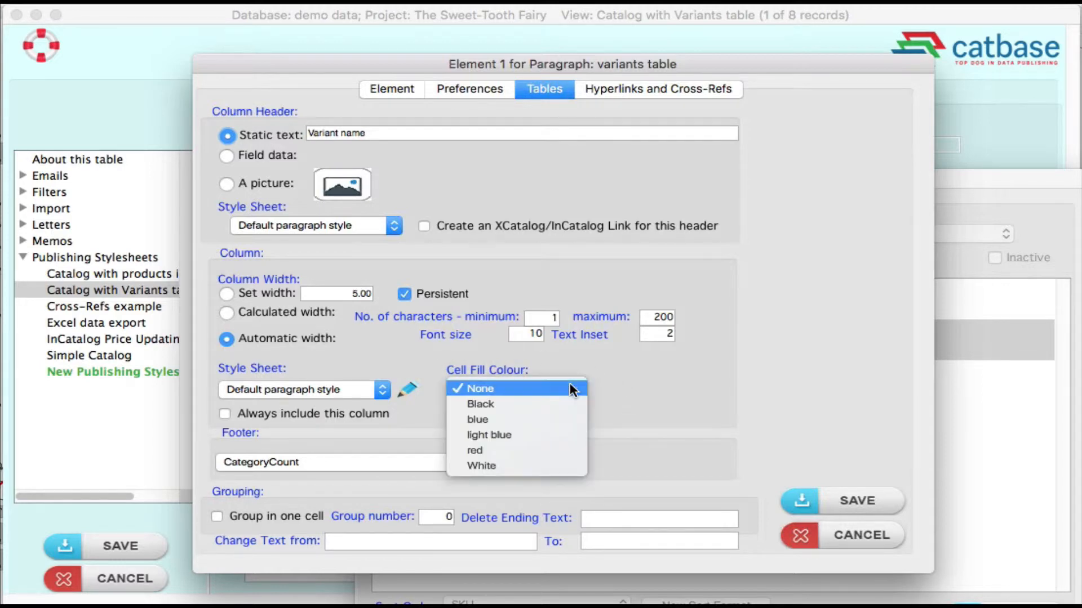
{"action": "left_click", "coordinate": [532, 435]}
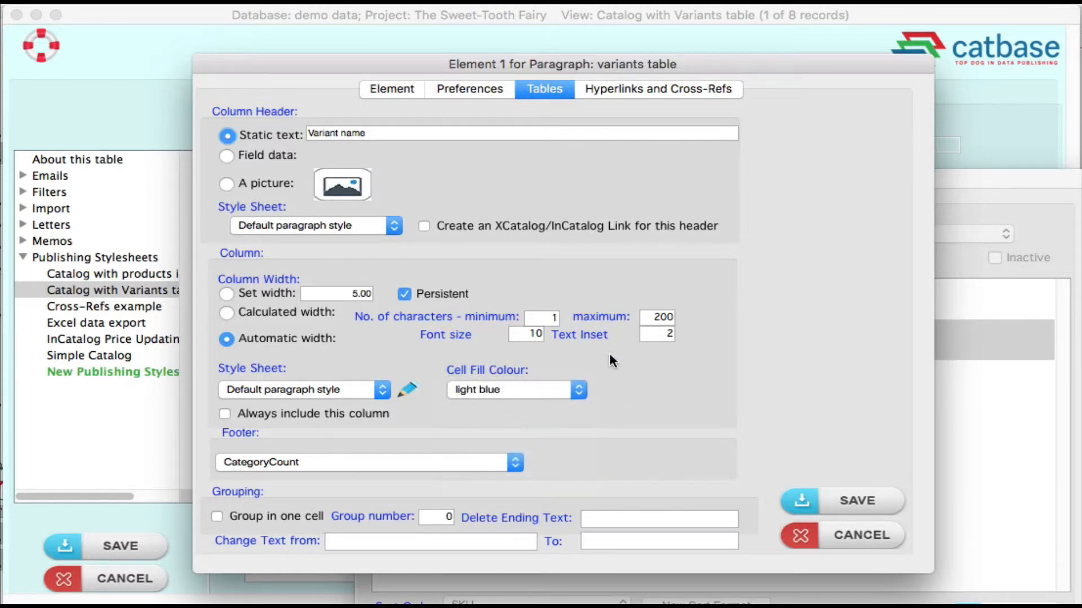
{"action": "left_click", "coordinate": [834, 495]}
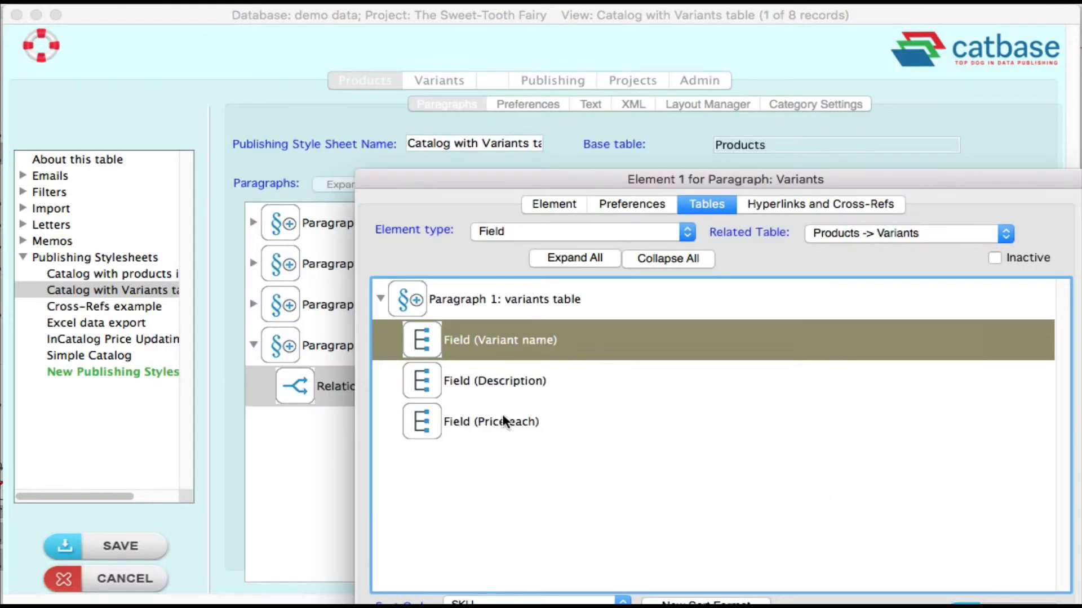
Set the table column width of the Price each field to 2 and save the element.
{"action": "double_click", "coordinate": [485, 415]}
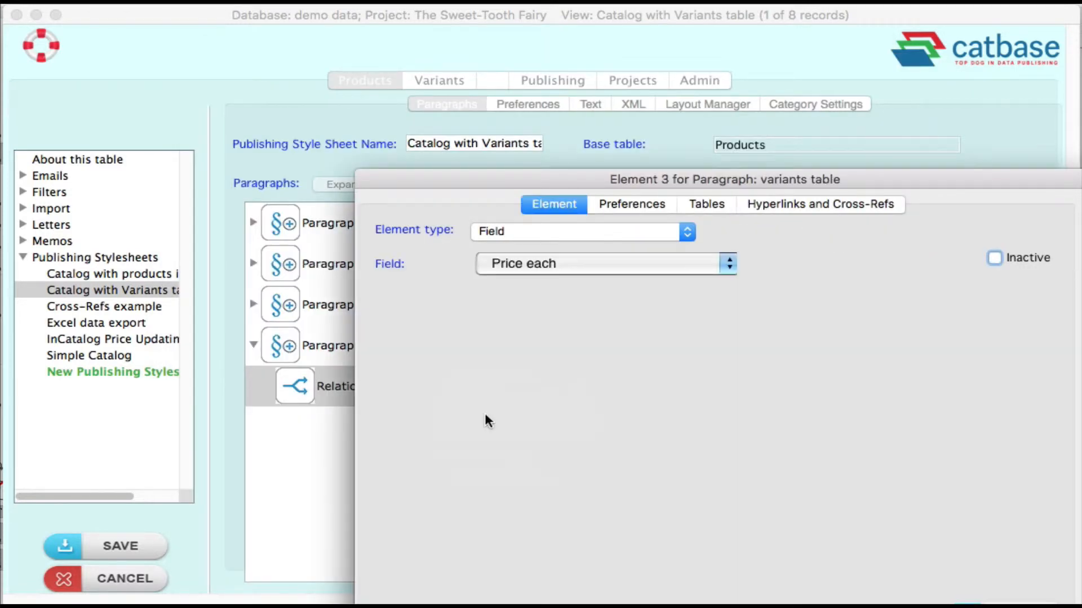
{"action": "left_click", "coordinate": [710, 205]}
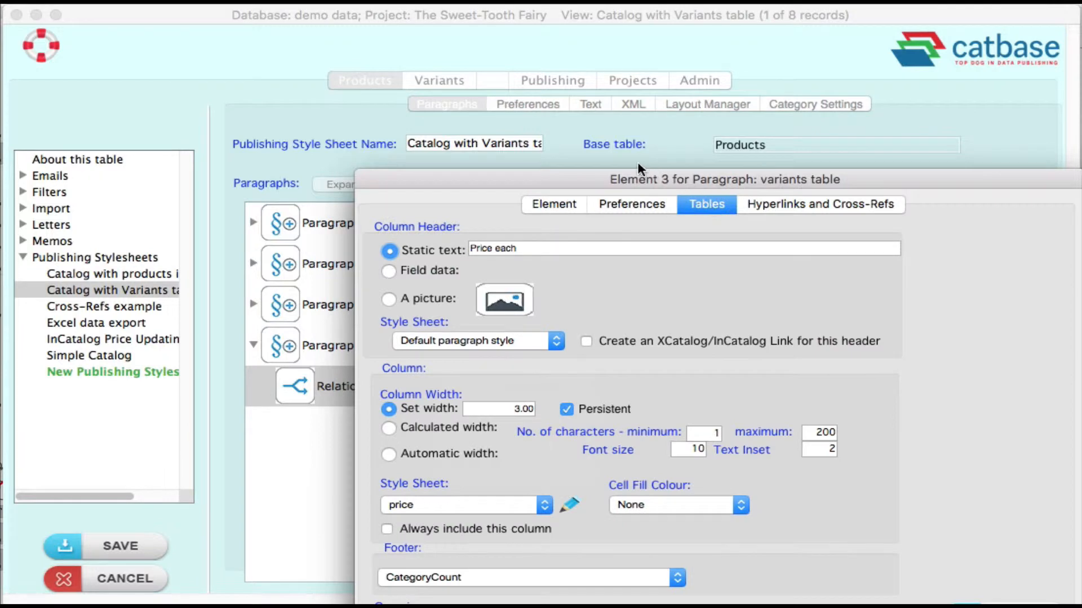
{"action": "left_click_drag", "start_coordinate": [584, 174], "coordinate": [514, 122]}
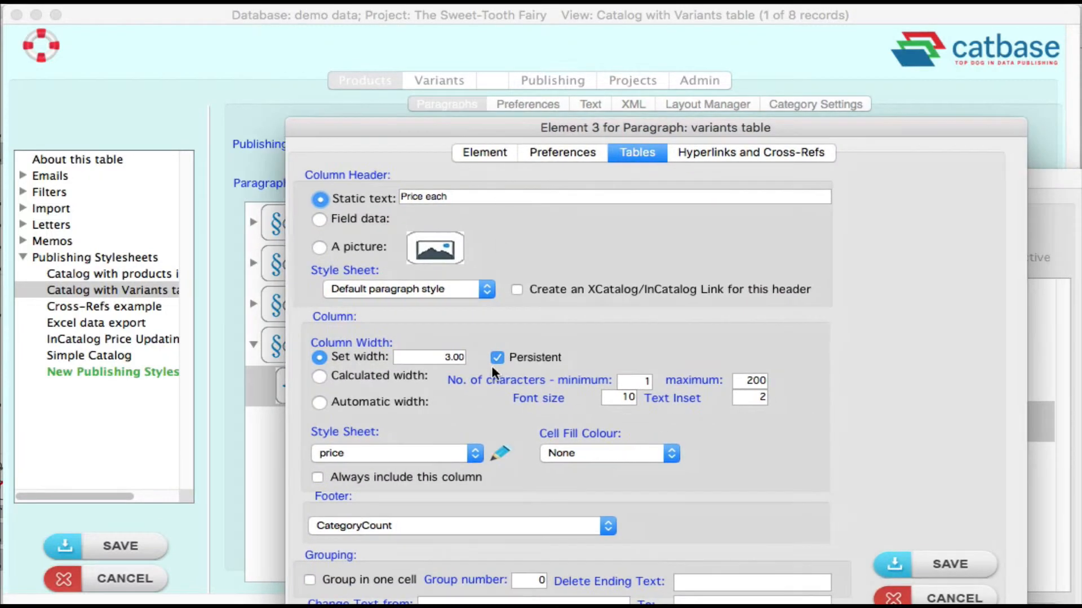
{"action": "left_click", "coordinate": [438, 355]}
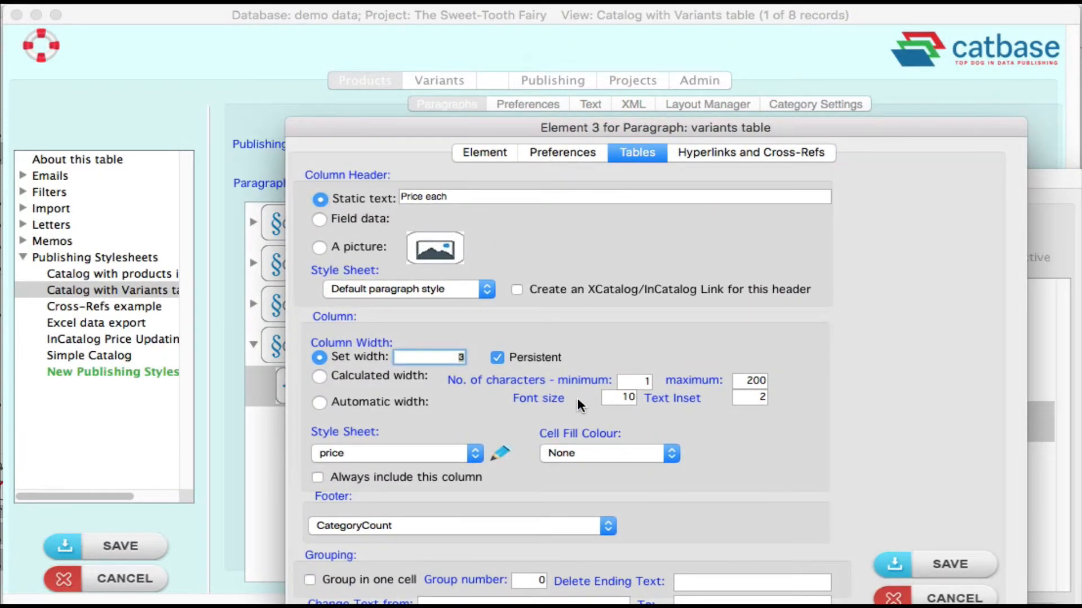
{"action": "key", "text": "BackSpace"}
{"action": "type", "text": "2"}
{"action": "left_click", "coordinate": [930, 564]}
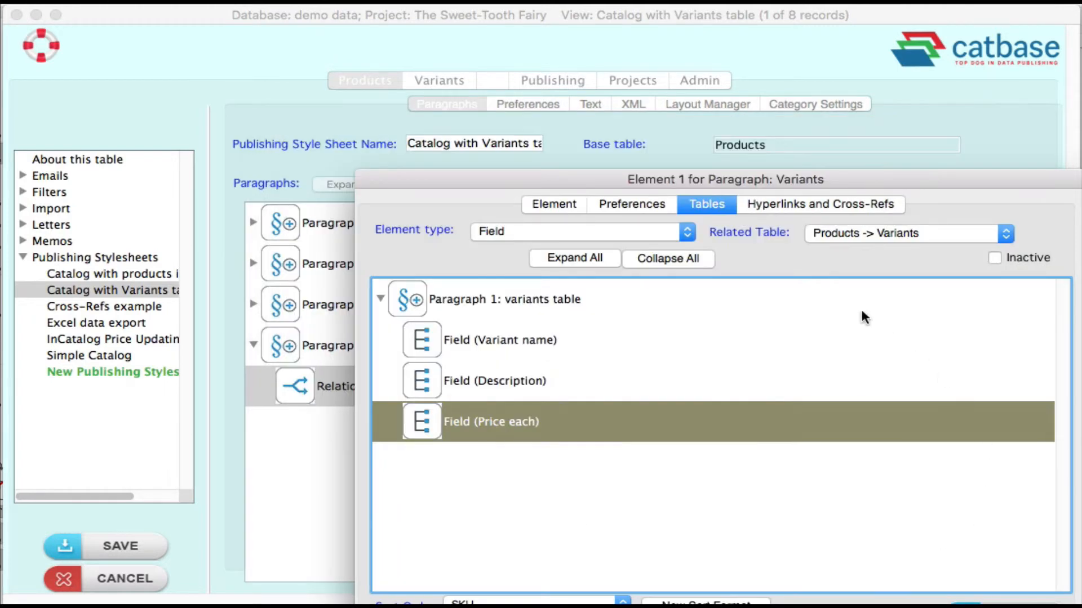
Set the Variants element's number format to 12.34 with "$" inserted before the number, and save the element.
{"action": "left_click", "coordinate": [626, 204]}
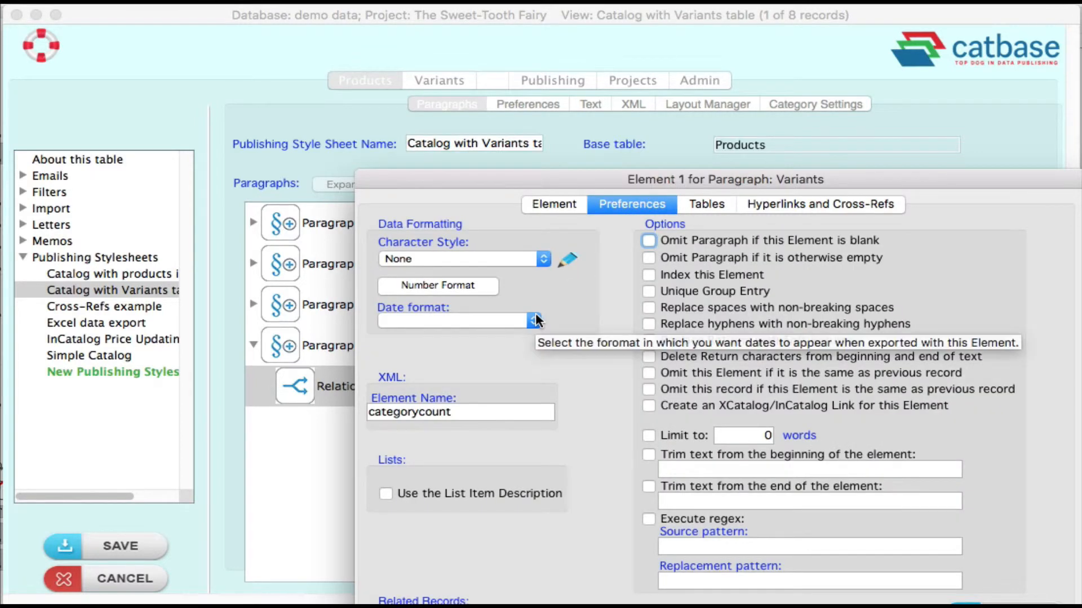
{"action": "left_click_drag", "start_coordinate": [528, 178], "coordinate": [477, 88]}
{"action": "left_click", "coordinate": [396, 194]}
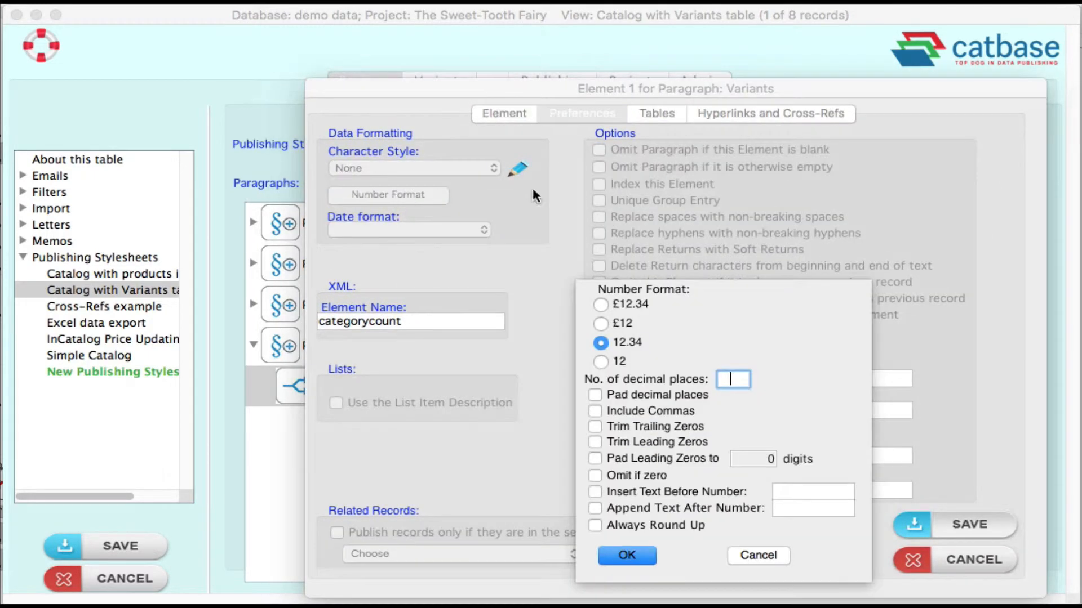
{"action": "left_click", "coordinate": [601, 304]}
{"action": "left_click", "coordinate": [593, 489]}
{"action": "left_click", "coordinate": [601, 342]}
{"action": "left_click", "coordinate": [799, 488]}
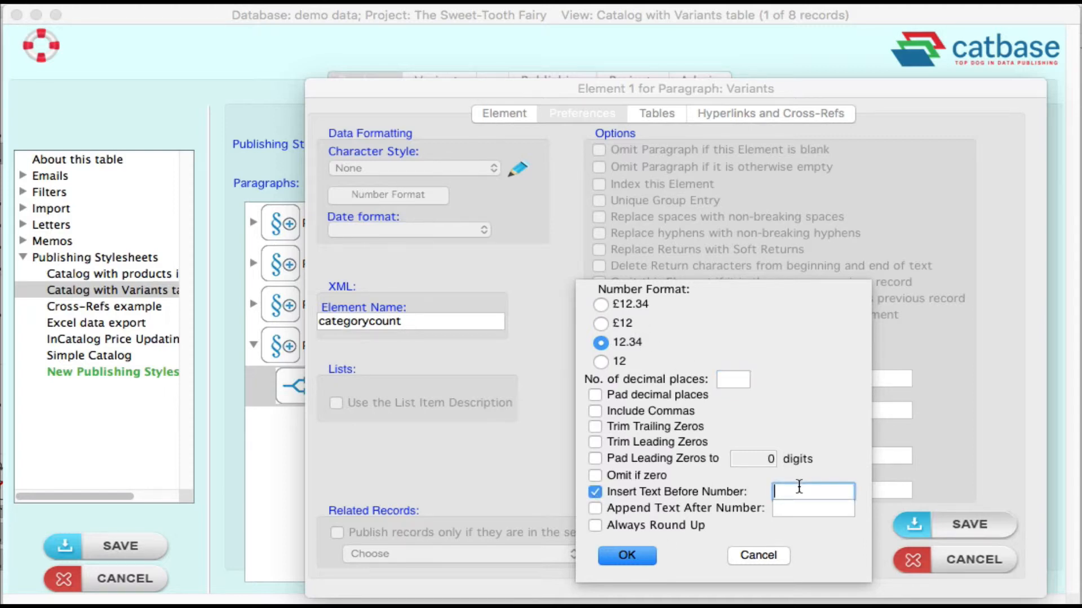
{"action": "type", "text": "$"}
{"action": "left_click", "coordinate": [630, 556]}
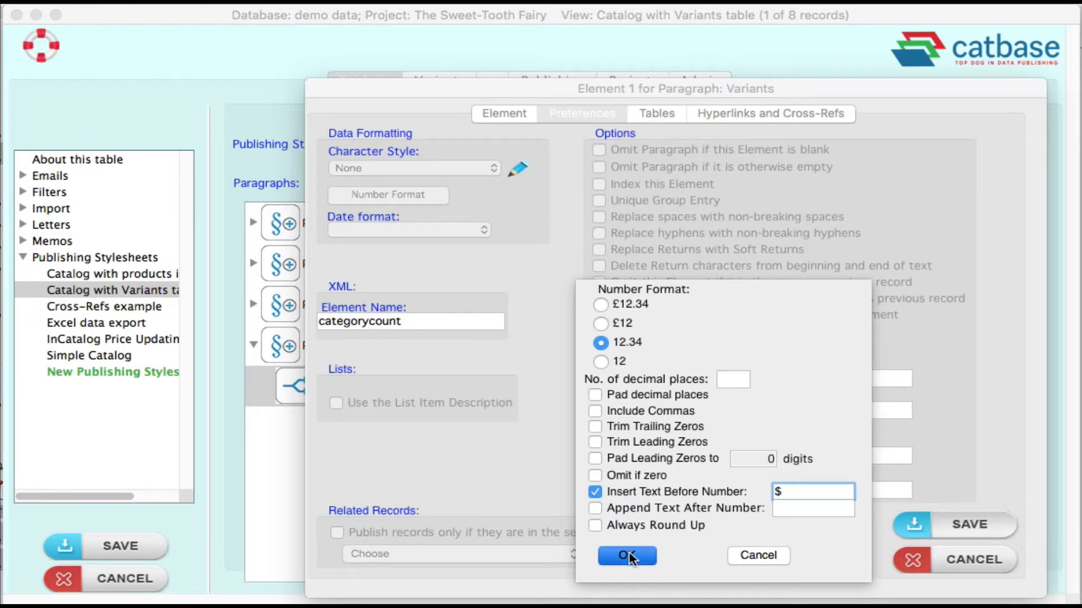
{"action": "left_click", "coordinate": [935, 514]}
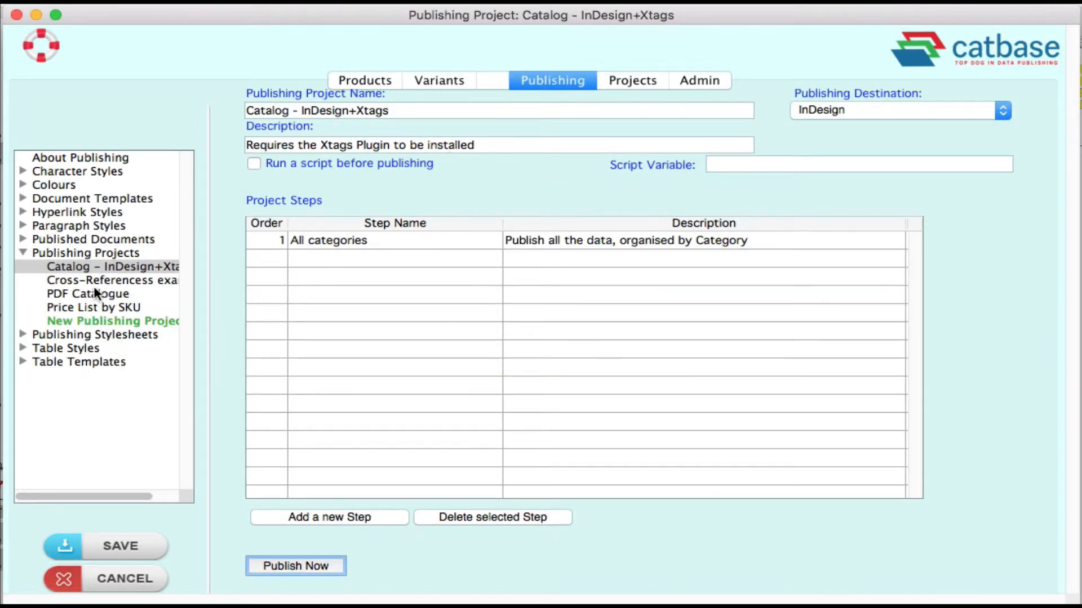
Publish the "Catalog - InDesign+Xtags" project again and dismiss the publishing message.
{"action": "left_click", "coordinate": [103, 265]}
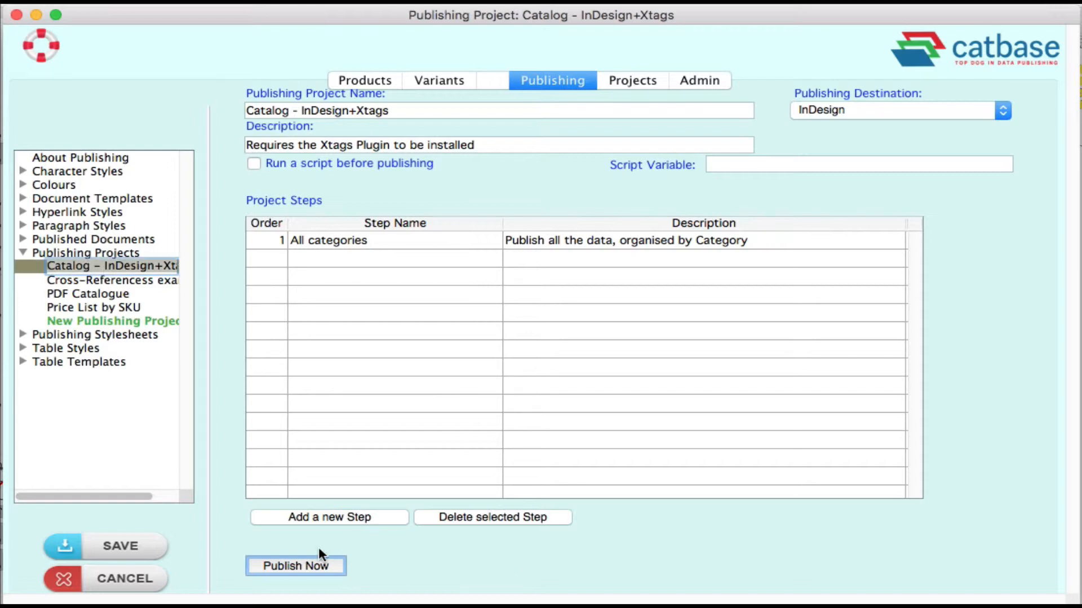
{"action": "left_click", "coordinate": [311, 561]}
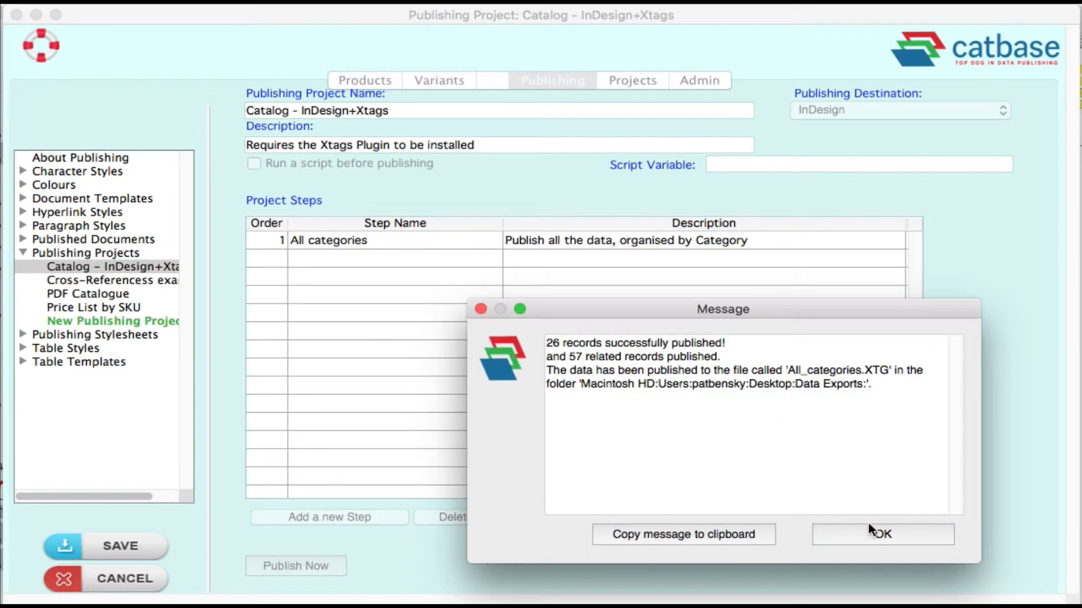
{"action": "left_click", "coordinate": [902, 529]}
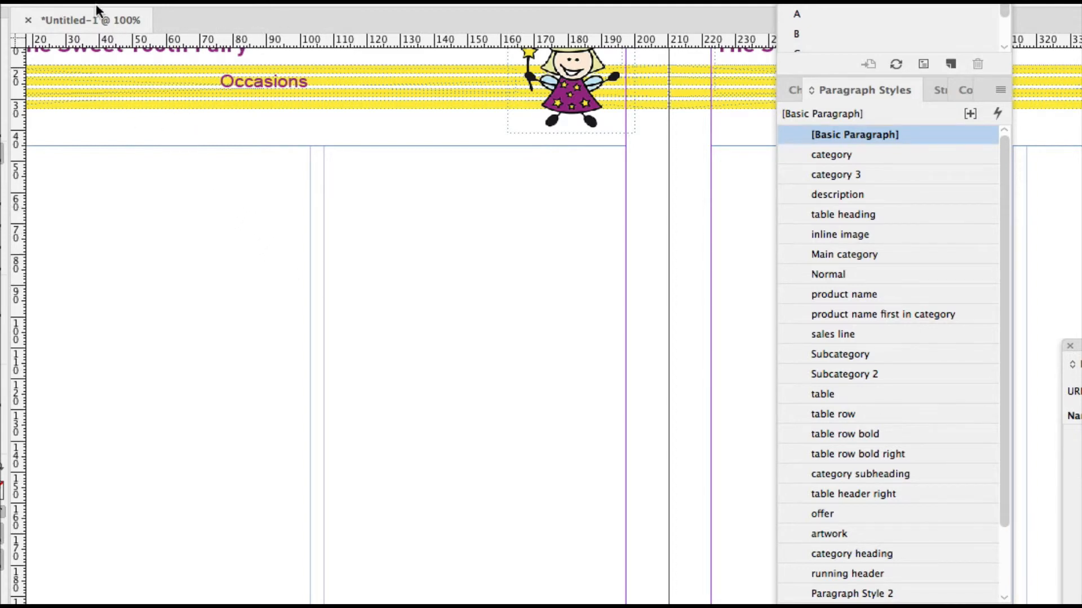
Import All_categories.XTG from Data Exports into the InDesign catalogue document as Xtags text, and view the reformatted variants tables.
{"action": "left_click", "coordinate": [1, 4]}
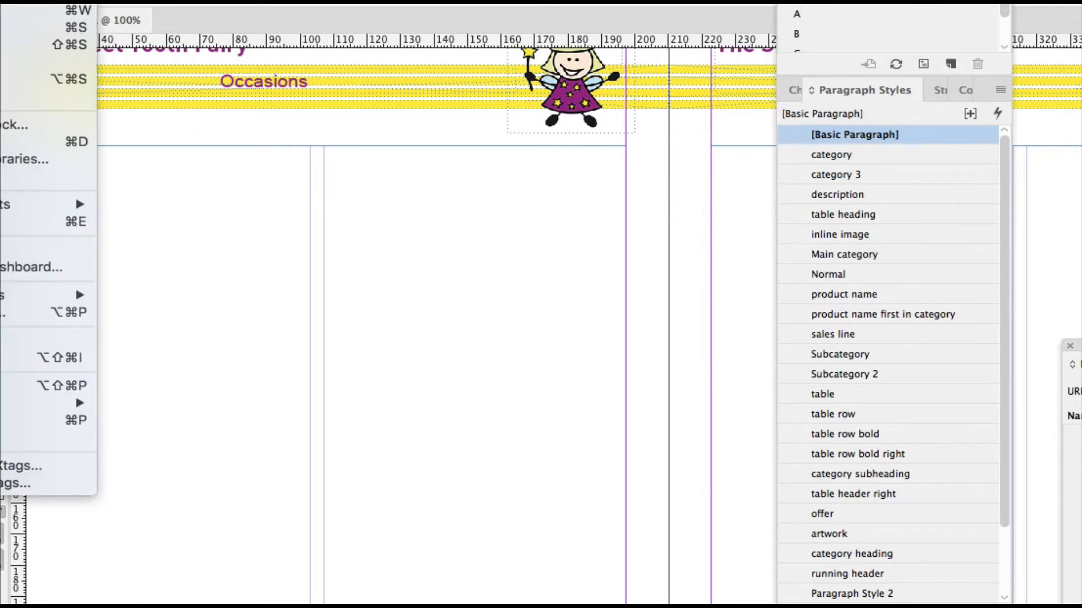
{"action": "left_click", "coordinate": [39, 462]}
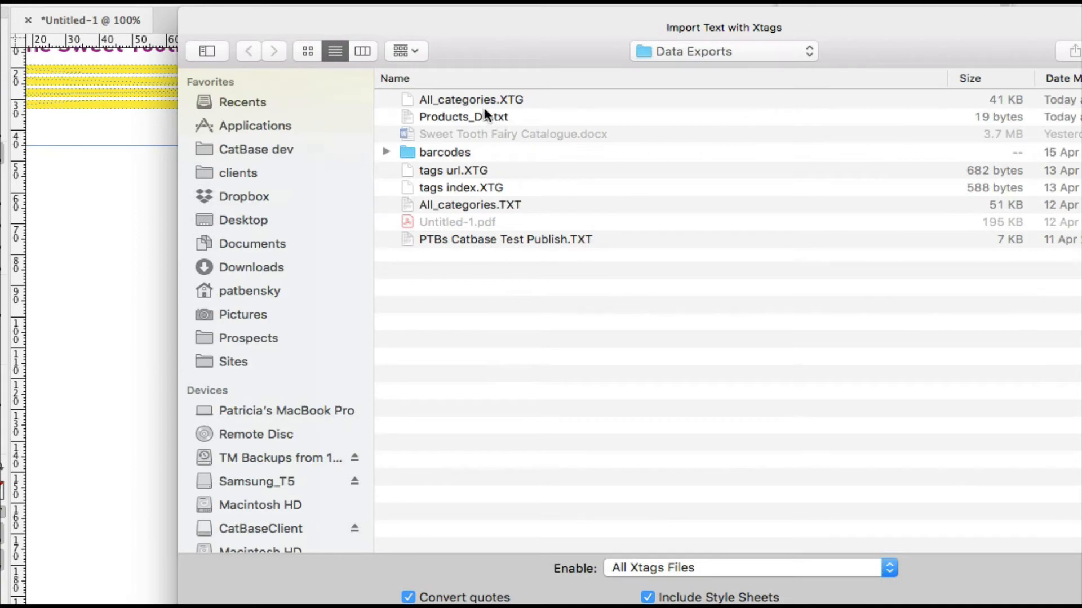
{"action": "double_click", "coordinate": [475, 97]}
{"action": "scroll", "coordinate": [586, 588], "scroll_direction": "right", "scroll_amount": 3}
{"action": "scroll", "coordinate": [583, 586], "scroll_direction": "left", "scroll_amount": 3}
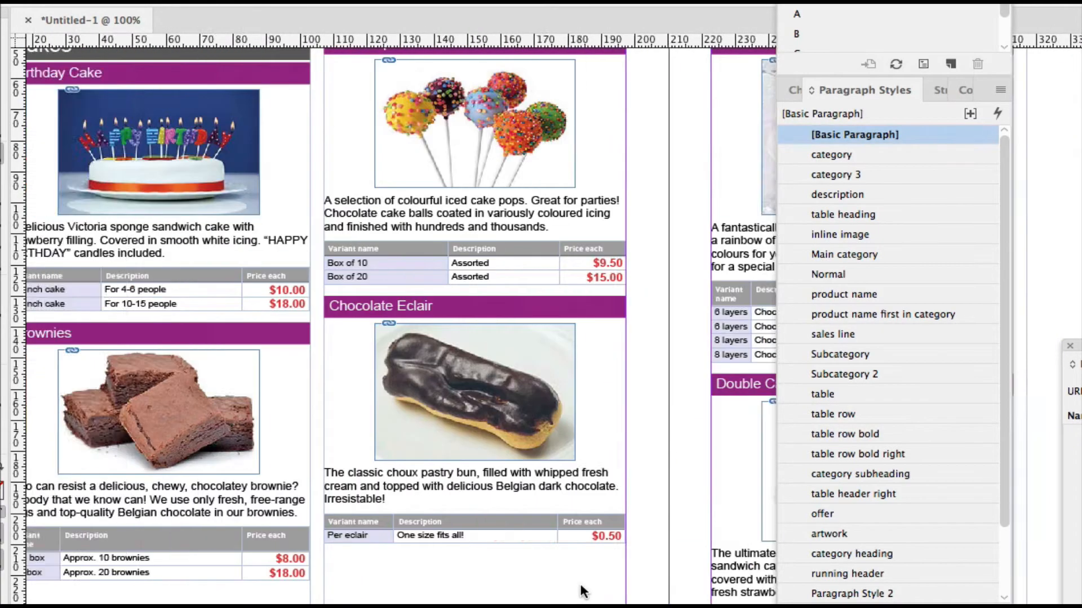
Review the reimported variants tables on the Occasions page and the following tart page.
{"action": "scroll", "coordinate": [580, 584], "scroll_direction": "down", "scroll_amount": 15}
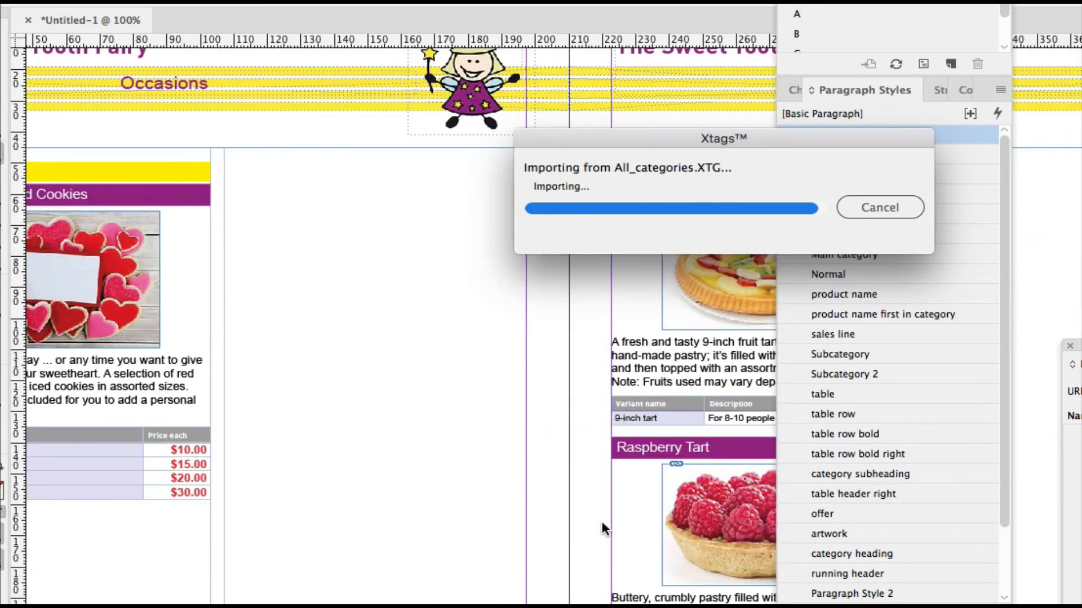
{"action": "left_click_drag", "start_coordinate": [164, 477], "coordinate": [402, 493]}
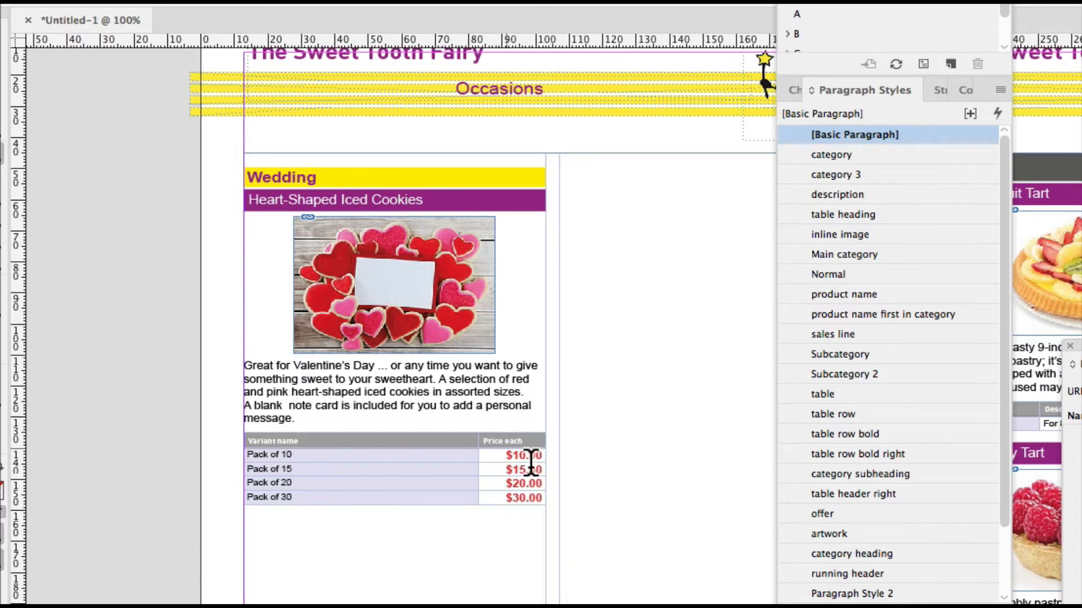
{"action": "left_click_drag", "start_coordinate": [635, 458], "coordinate": [95, 306]}
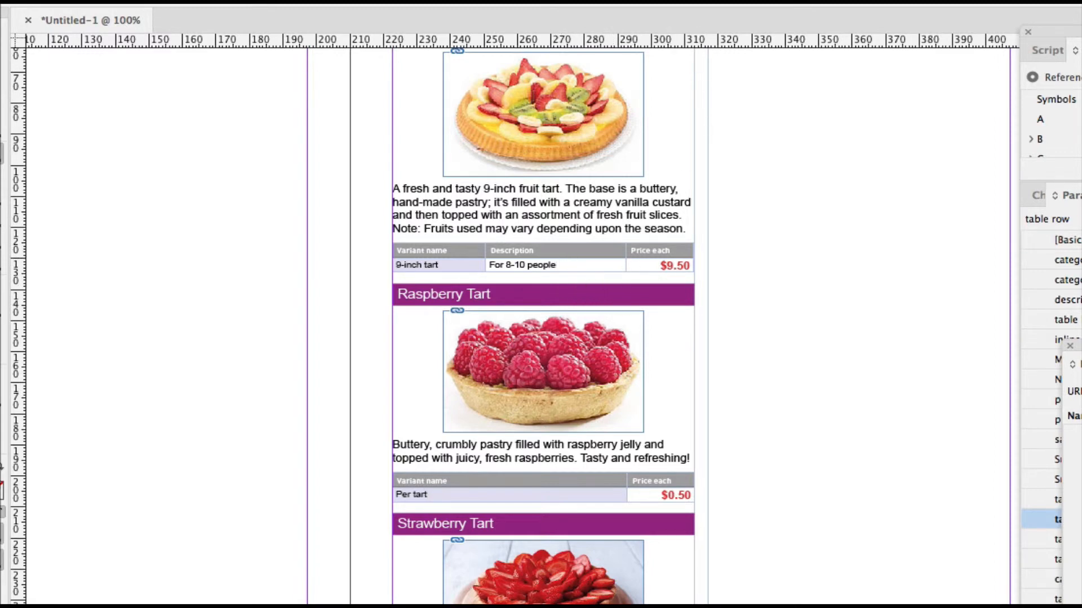
Show the document's table styles and place their panel beside the 9-inch fruit tart's variants table.
{"action": "left_click", "coordinate": [248, 1]}
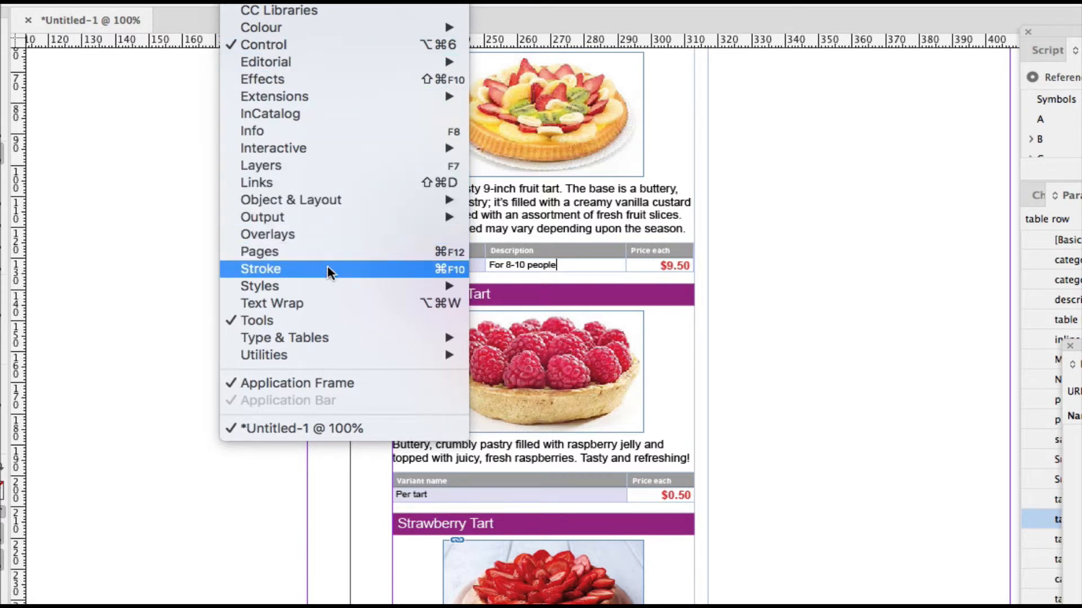
{"action": "mouse_move", "coordinate": [332, 292]}
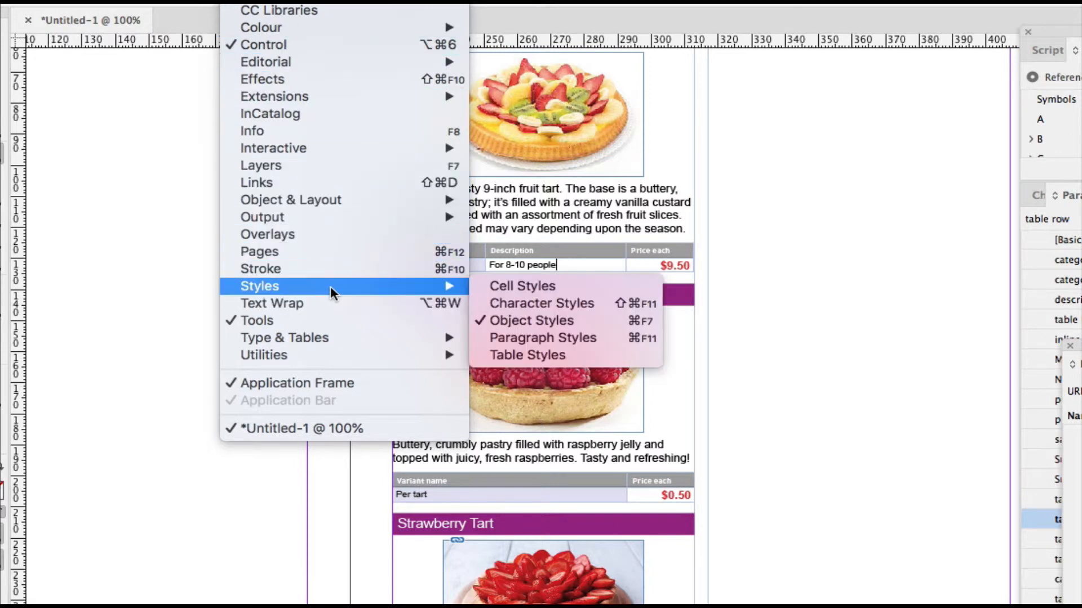
{"action": "left_click", "coordinate": [513, 355]}
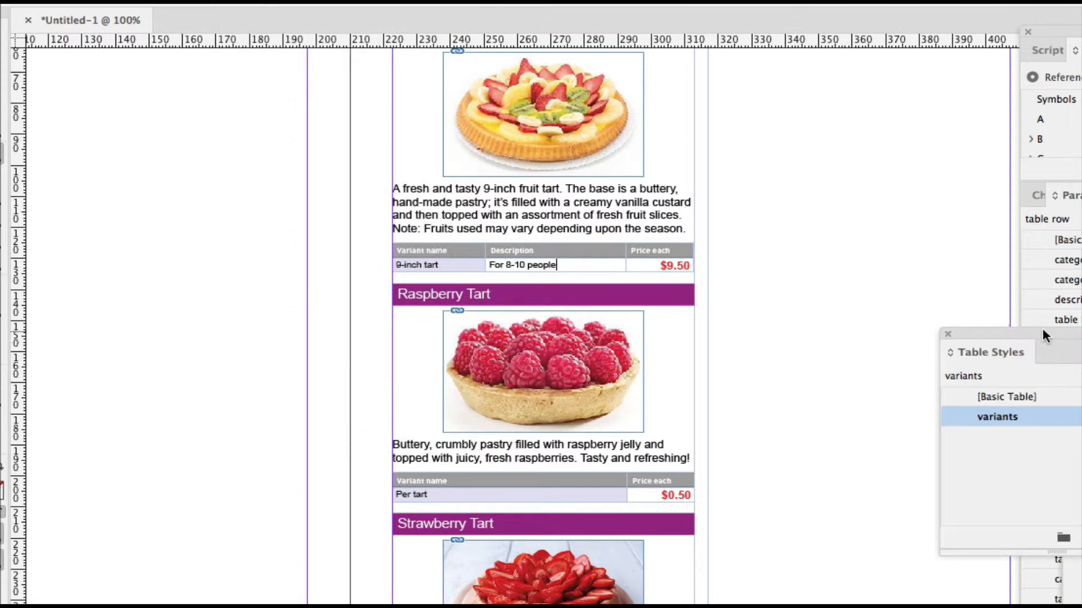
{"action": "left_click_drag", "start_coordinate": [1042, 331], "coordinate": [886, 270]}
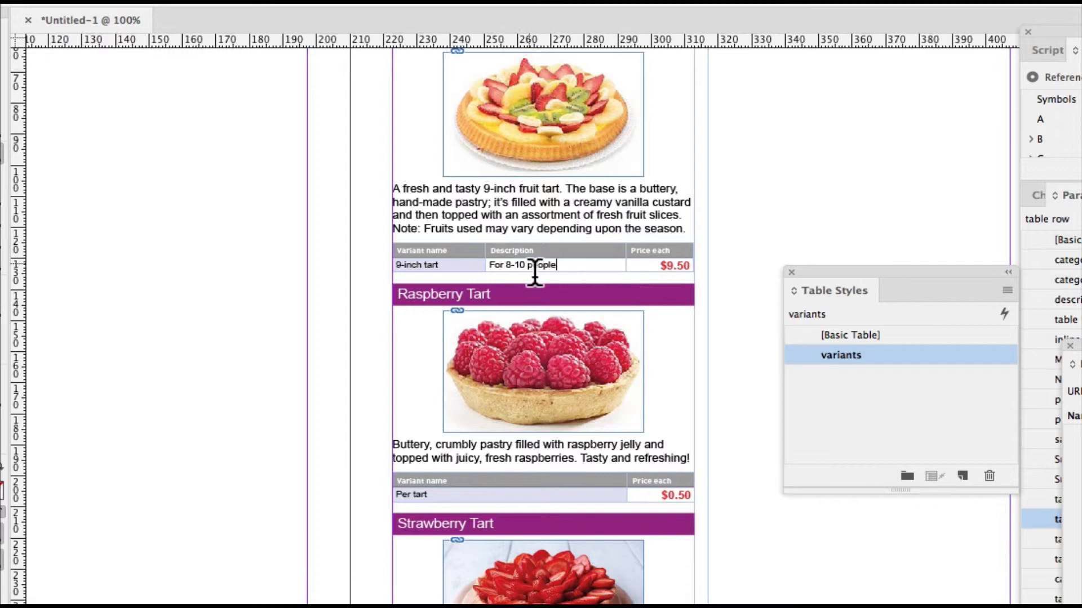
Switch to CatBase and go to the Products table, saving the changes to the publishing project.
{"action": "key", "text": "super+Tab"}
{"action": "key", "text": "super+Tab"}
{"action": "key", "text": "super+Tab"}
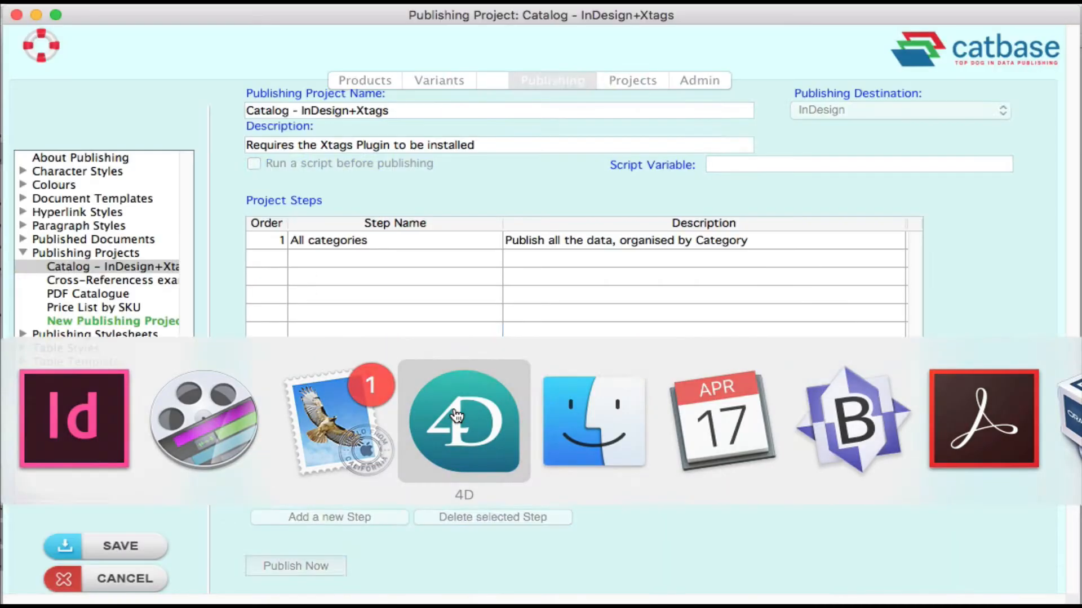
{"action": "left_click", "coordinate": [367, 80]}
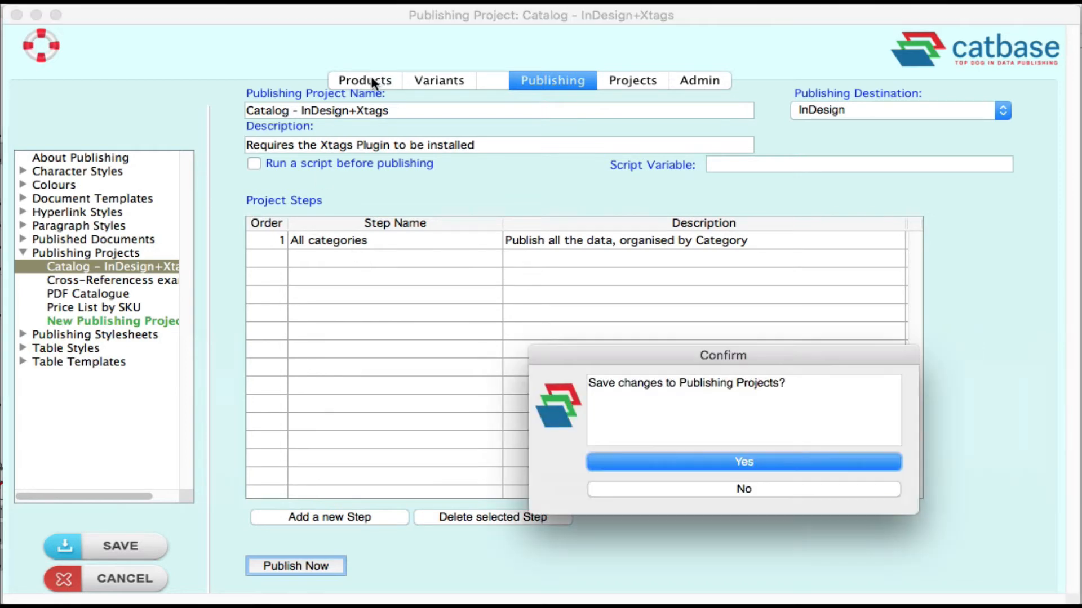
{"action": "left_click", "coordinate": [725, 460]}
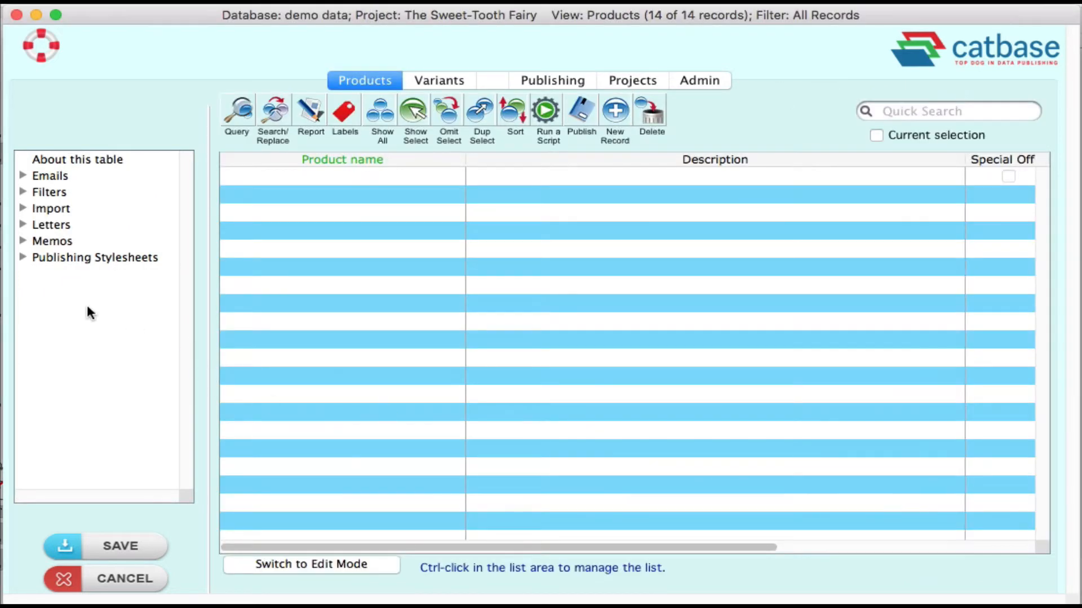
Examine the table settings of the variants table paragraph in the "Catalog with Variants table" stylesheet, reached through the Variants relation.
{"action": "left_click", "coordinate": [23, 259]}
{"action": "left_click", "coordinate": [127, 287]}
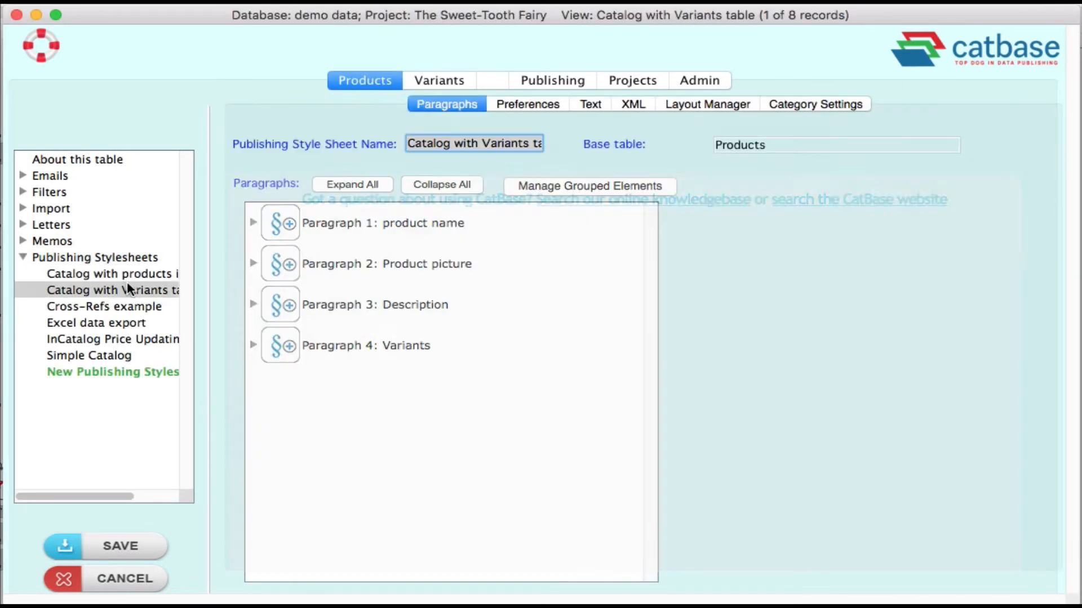
{"action": "left_click", "coordinate": [253, 345]}
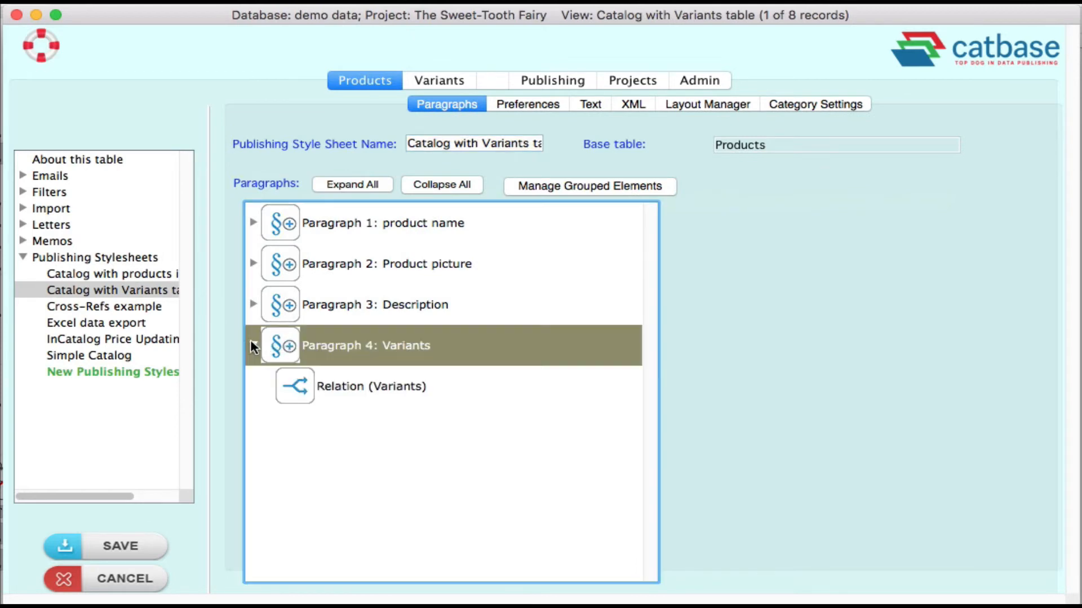
{"action": "double_click", "coordinate": [320, 382]}
{"action": "double_click", "coordinate": [508, 293]}
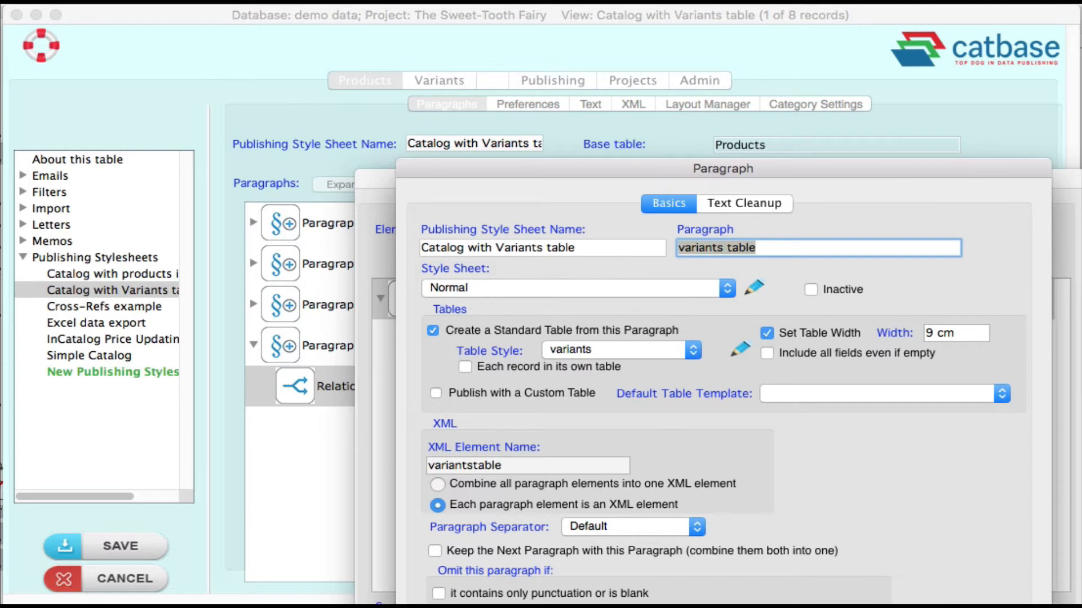
{"action": "key", "text": "Escape"}
Switch back to InDesign and examine which cell styles the variants table style uses.
{"action": "key", "text": "super+Tab"}
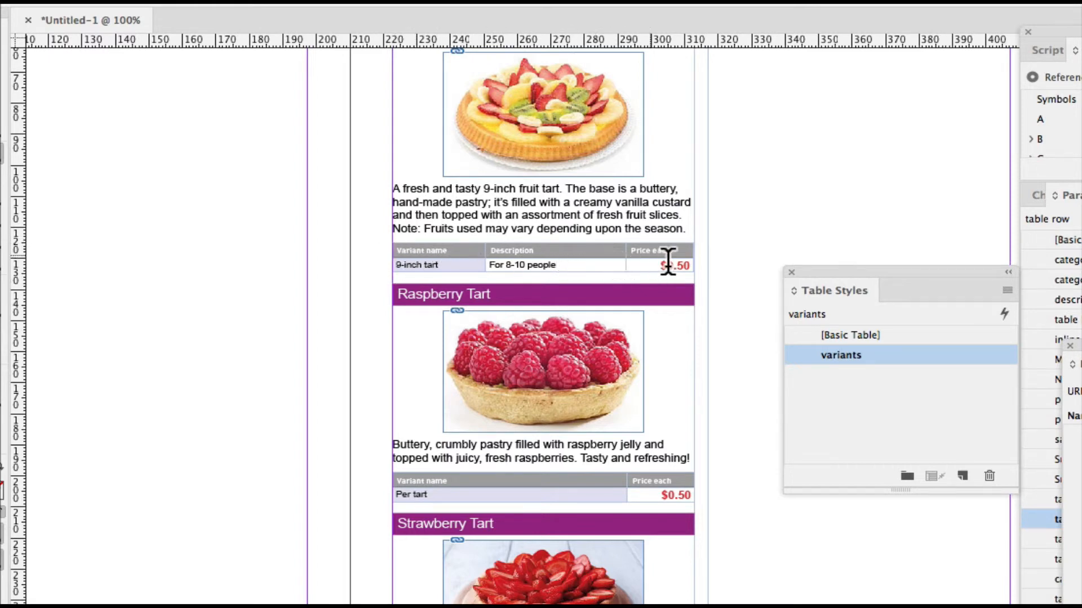
{"action": "double_click", "coordinate": [813, 350]}
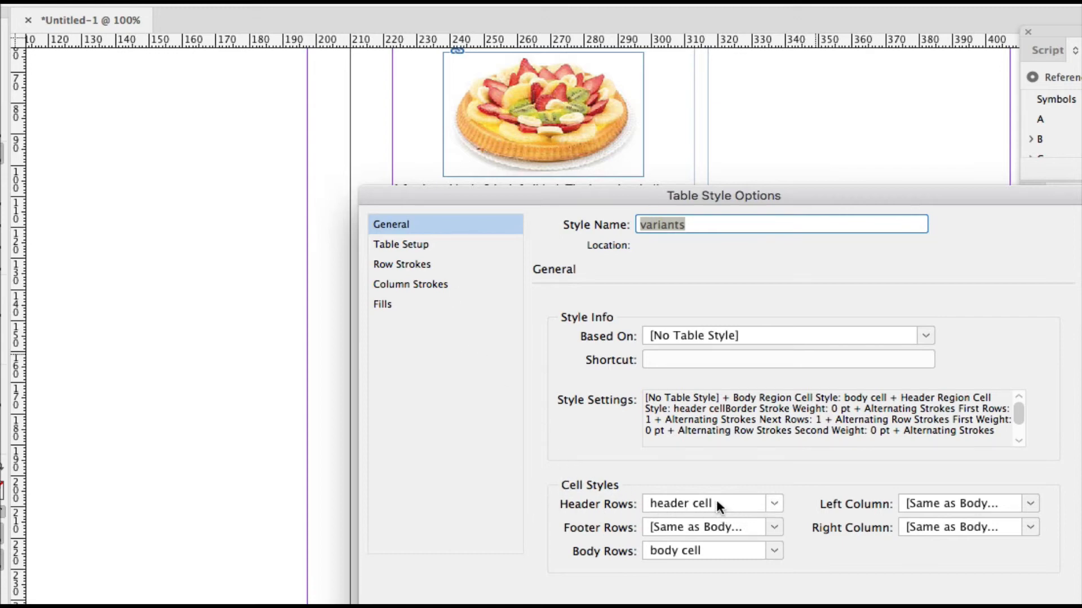
{"action": "key", "text": "Escape"}
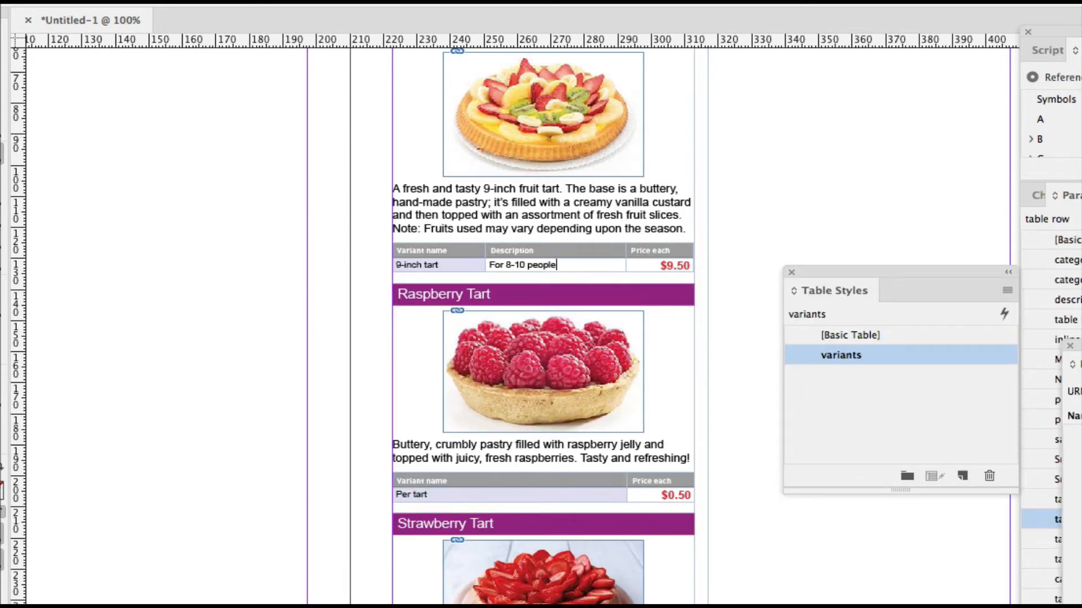
Show the document's cell styles alongside the table styles.
{"action": "left_click", "coordinate": [247, 1]}
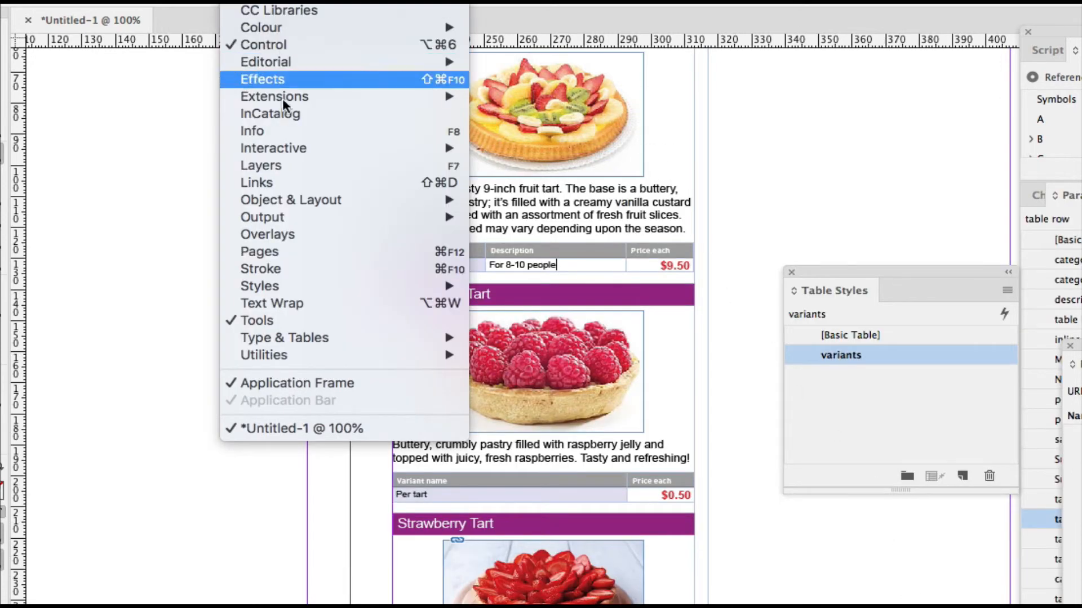
{"action": "mouse_move", "coordinate": [316, 286]}
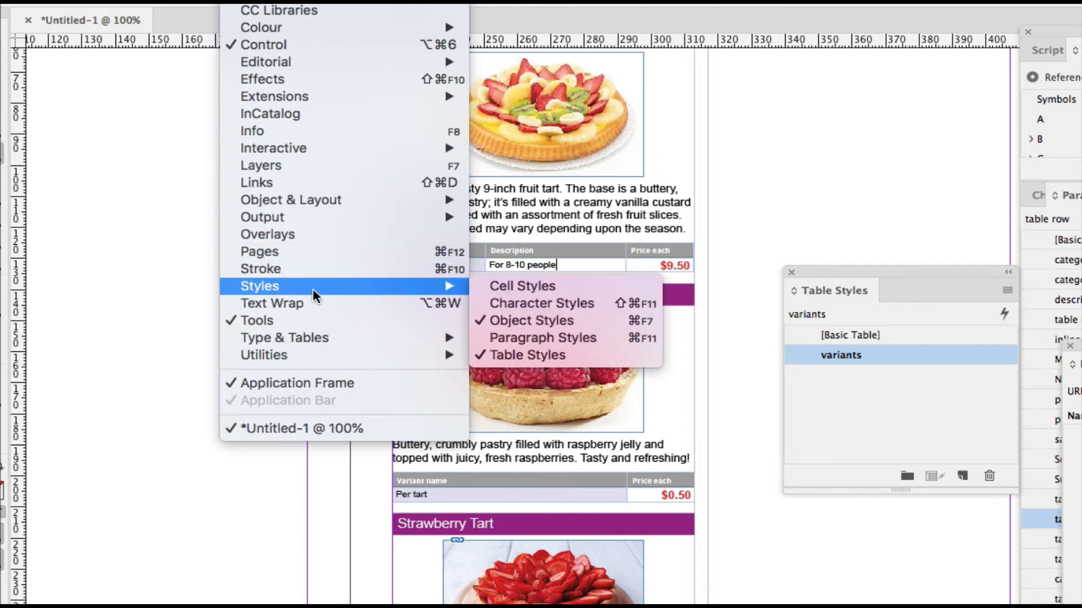
{"action": "left_click", "coordinate": [536, 287]}
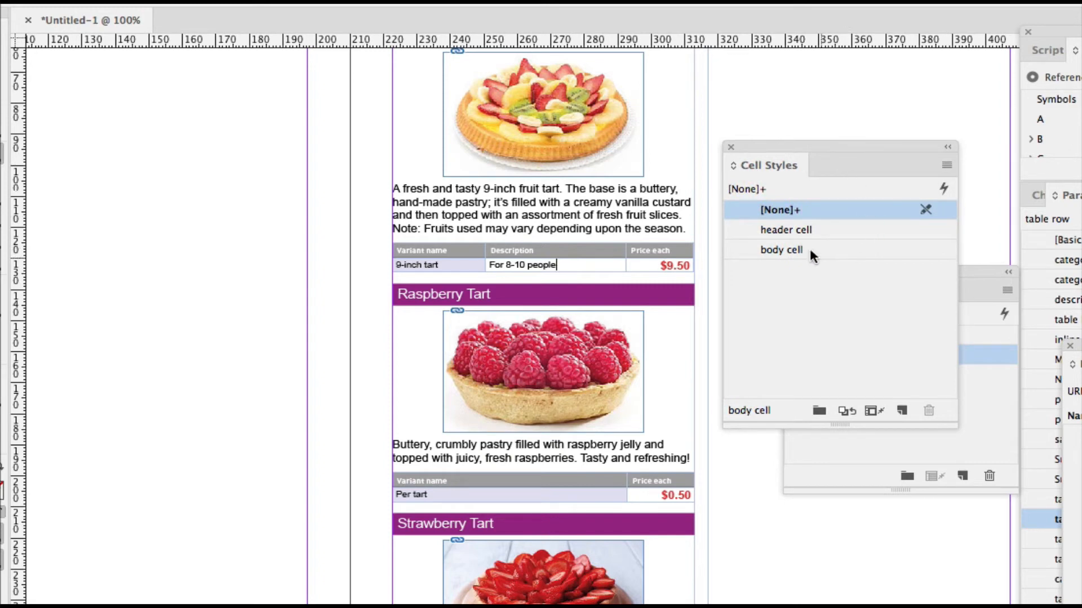
Set the header cell style's cell fill to the cyan C=100 M=0 Y=0 swatch.
{"action": "left_click", "coordinate": [812, 232]}
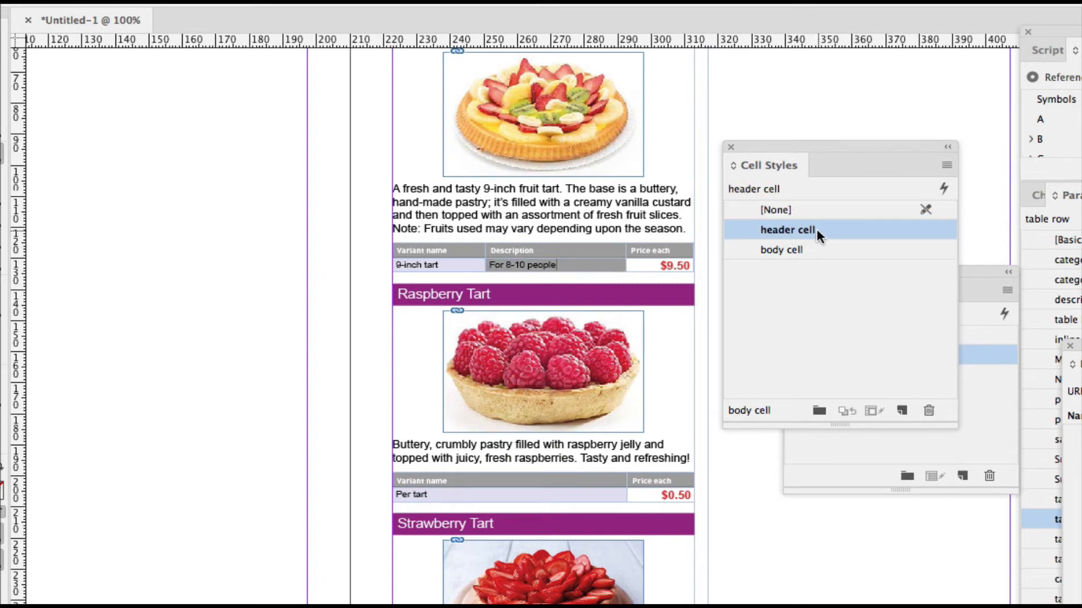
{"action": "double_click", "coordinate": [816, 229]}
{"action": "key", "text": "Escape"}
{"action": "double_click", "coordinate": [829, 224]}
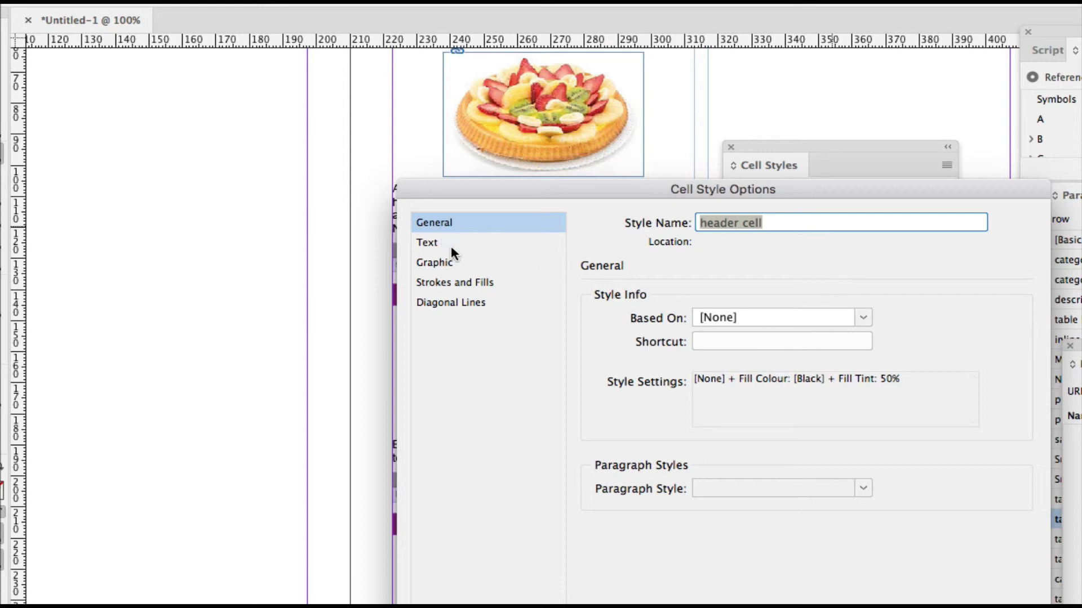
{"action": "left_click", "coordinate": [462, 283]}
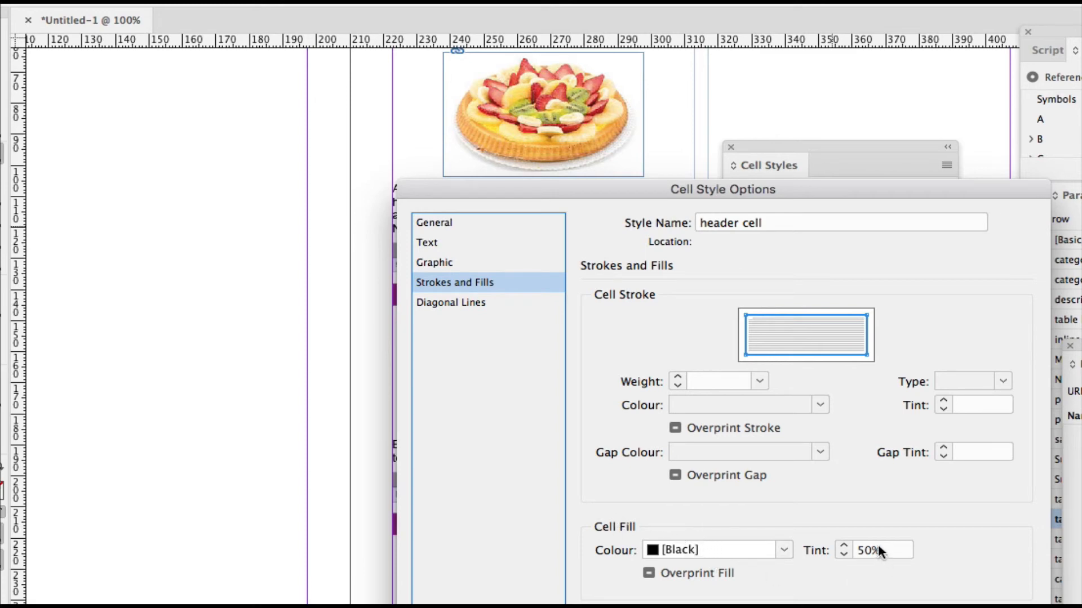
{"action": "left_click", "coordinate": [784, 549]}
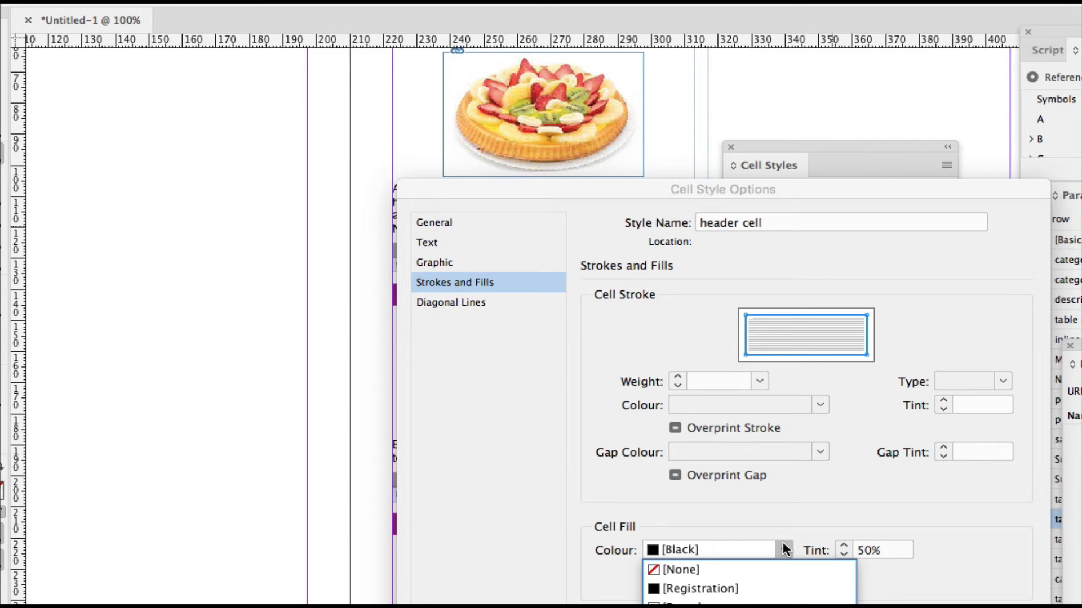
{"action": "left_click", "coordinate": [701, 607]}
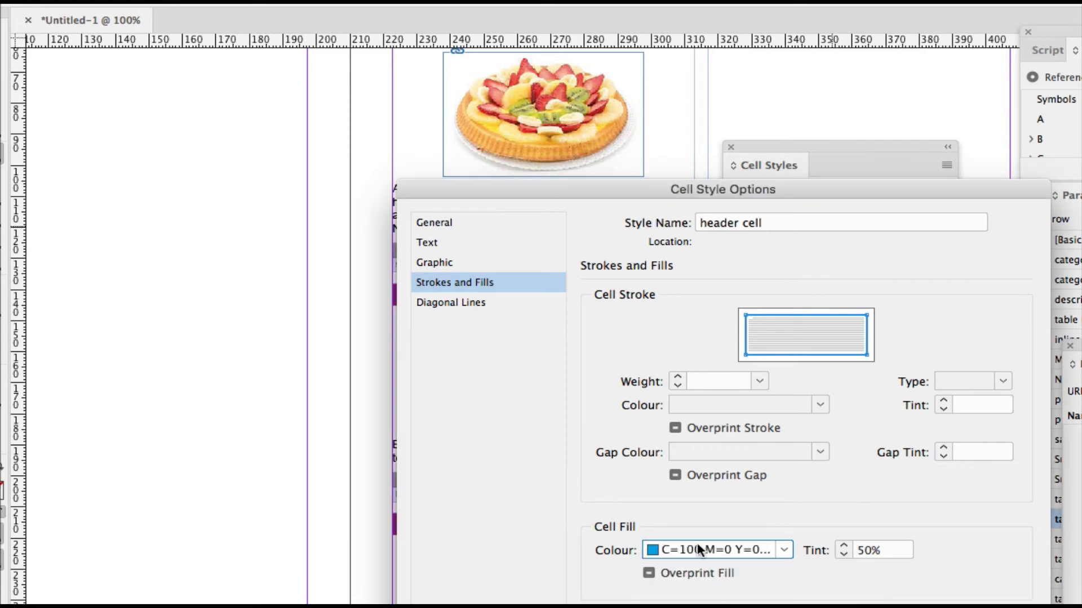
{"action": "key", "text": "Return"}
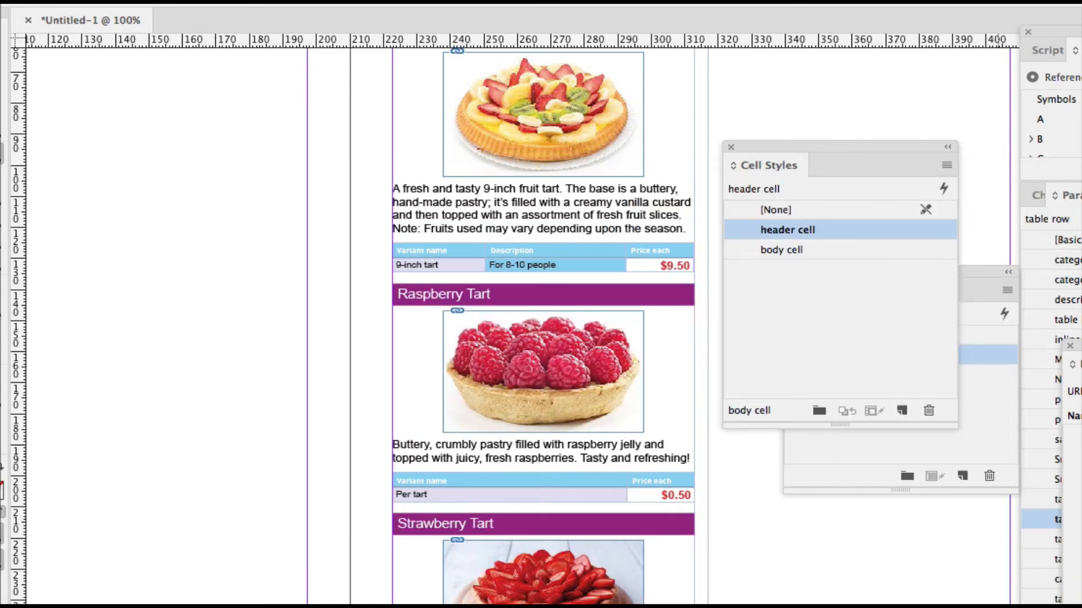